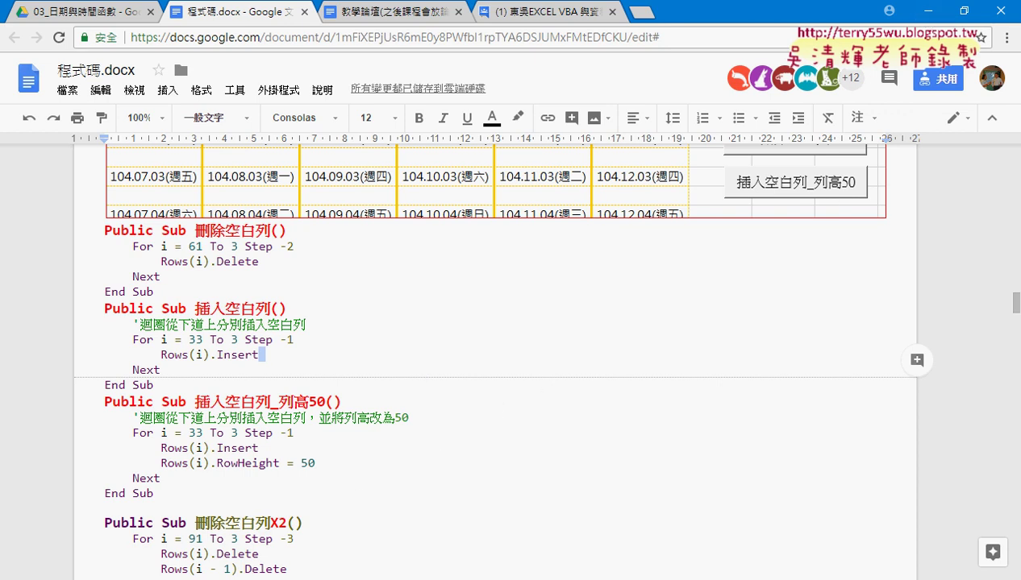
Switch from Google Docs to the Excel workbook 03日期與時間函數.
click(298, 496)
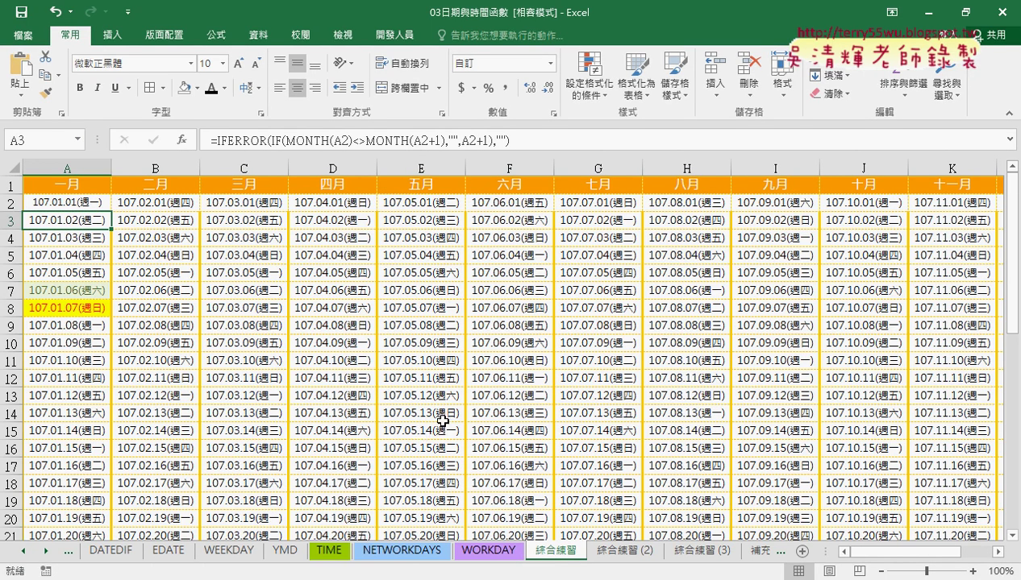
Set A7:A8 (107.01.06 and 107.01.07) to No Fill and Automatic font colour.
drag(88, 291, 87, 308)
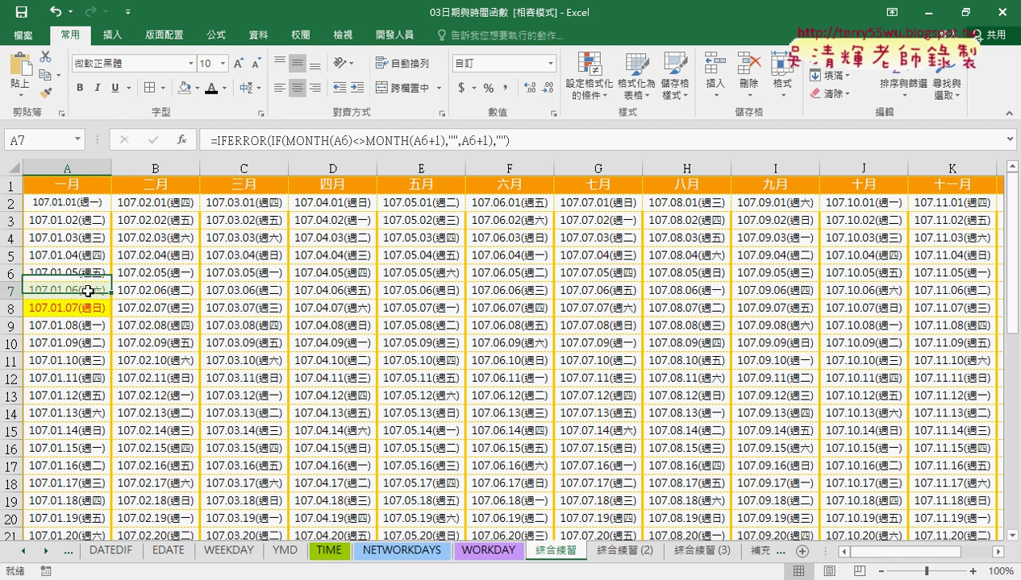
click(197, 89)
click(222, 227)
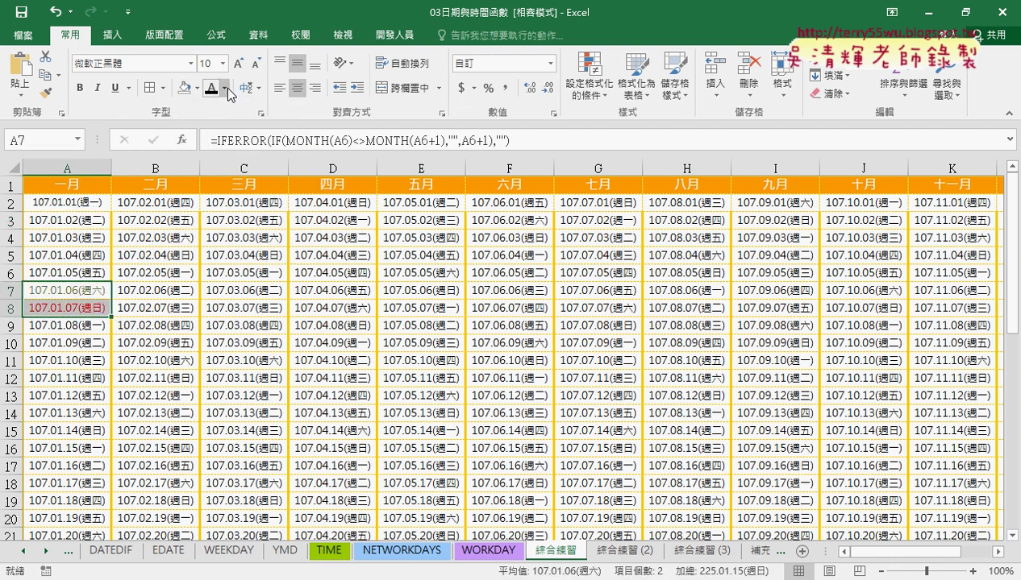
click(225, 88)
click(254, 101)
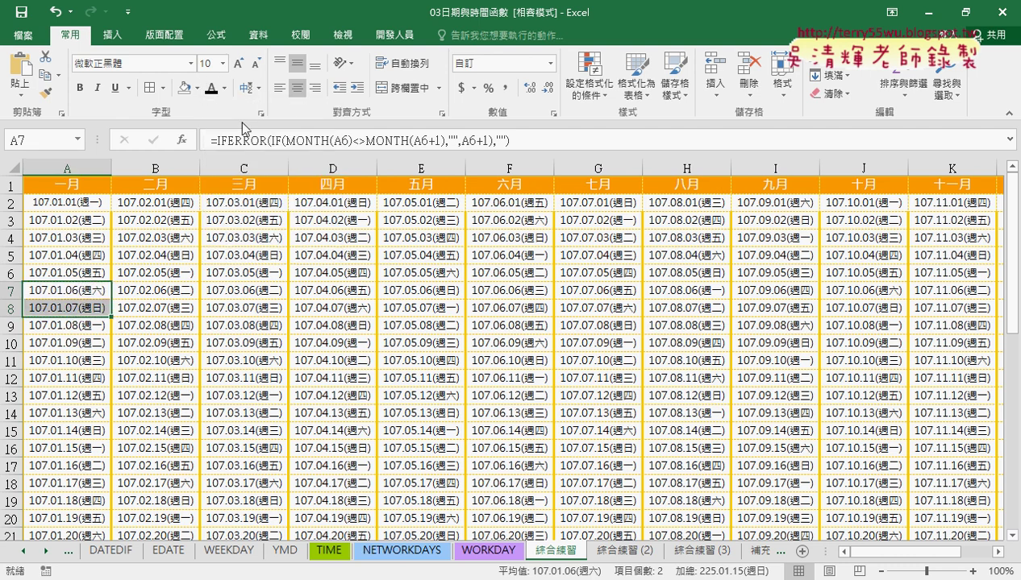
click(311, 304)
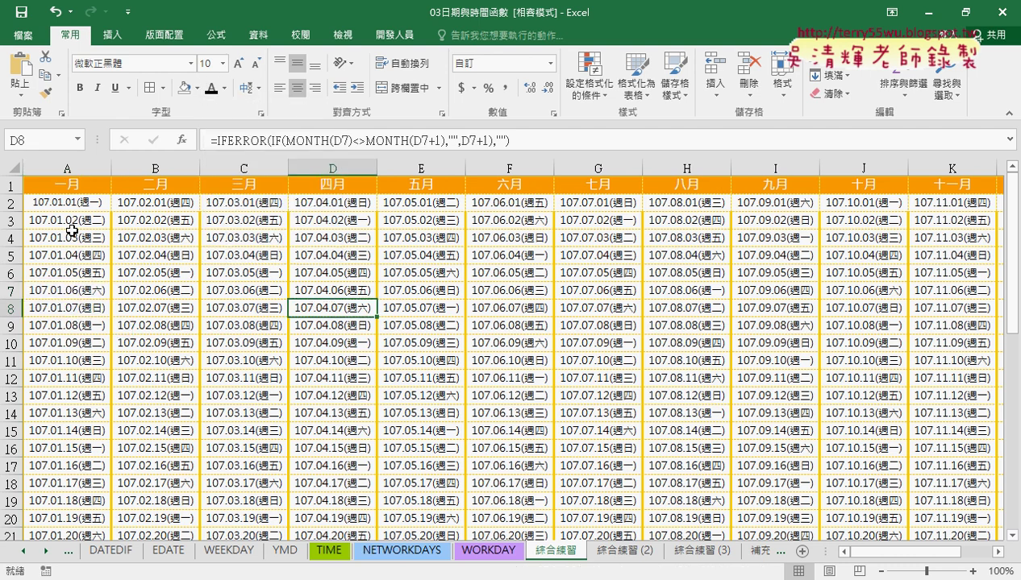
click(70, 206)
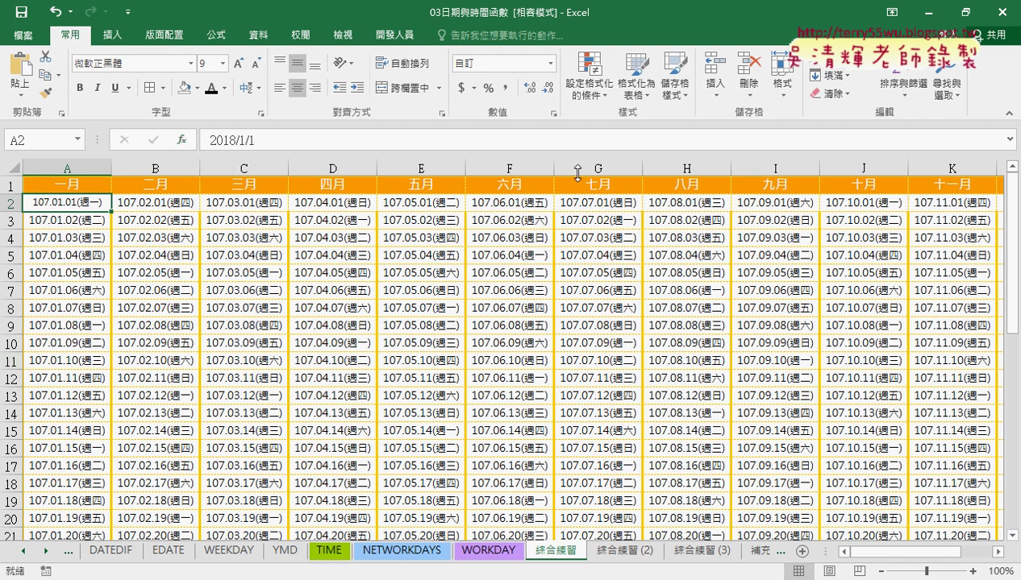
Select every calendar date, A2:L32, extending the selection from A2.
click(594, 97)
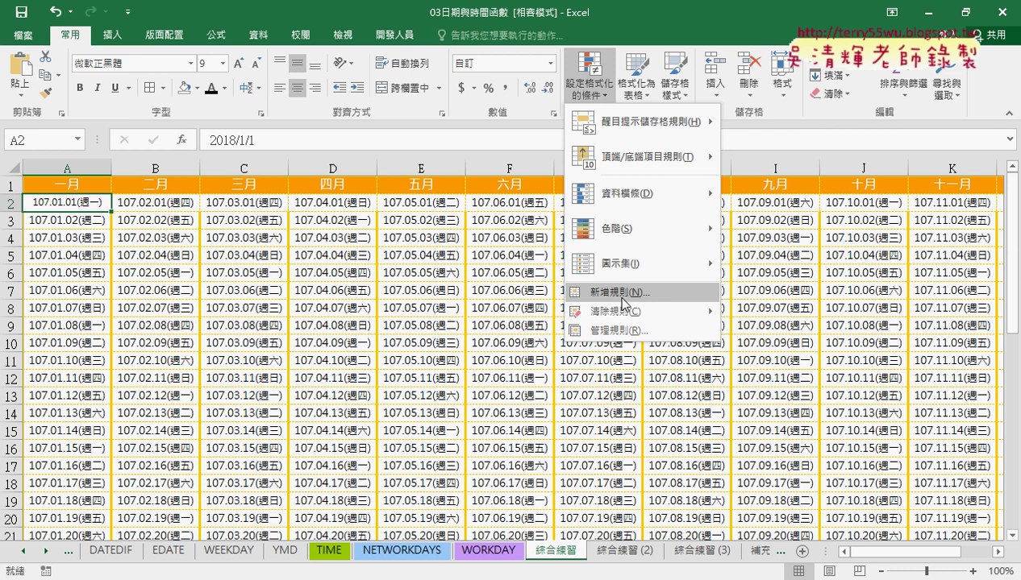
click(143, 298)
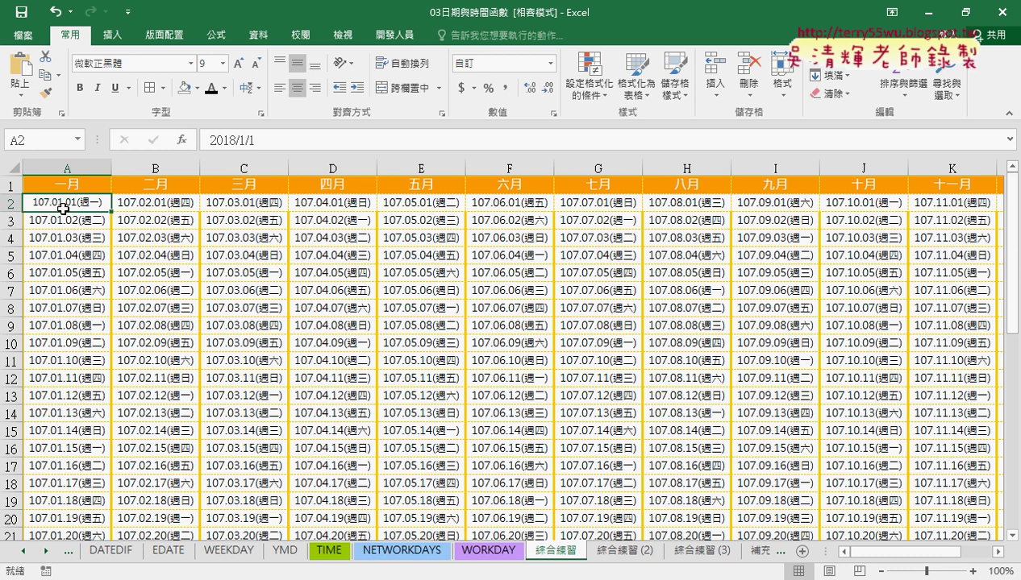
key(ctrl+shift+Right)
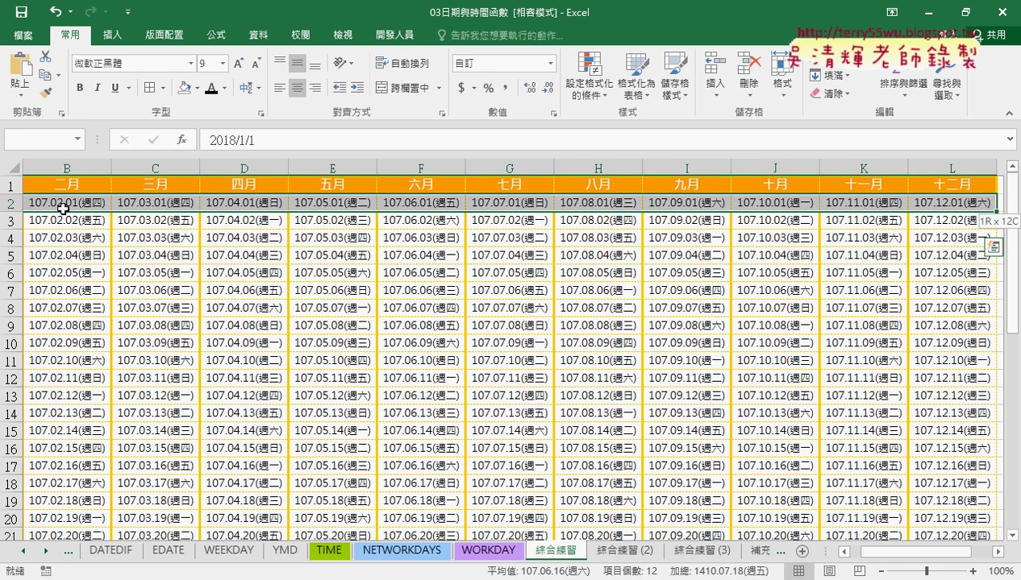
key(ctrl+shift+Down)
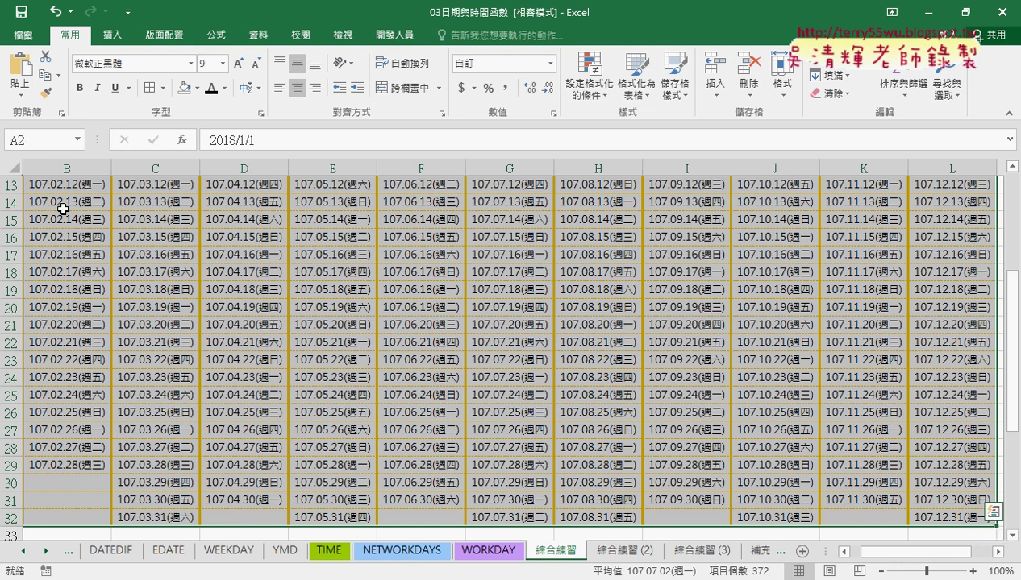
Start a new conditional formatting rule of type 'Use a formula to determine which cells to format'.
click(595, 104)
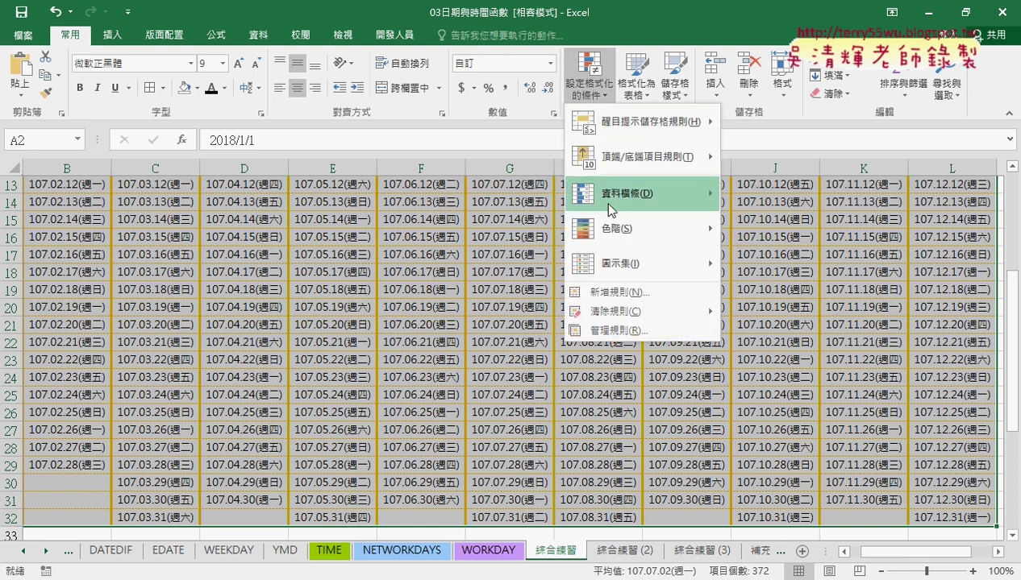
click(618, 295)
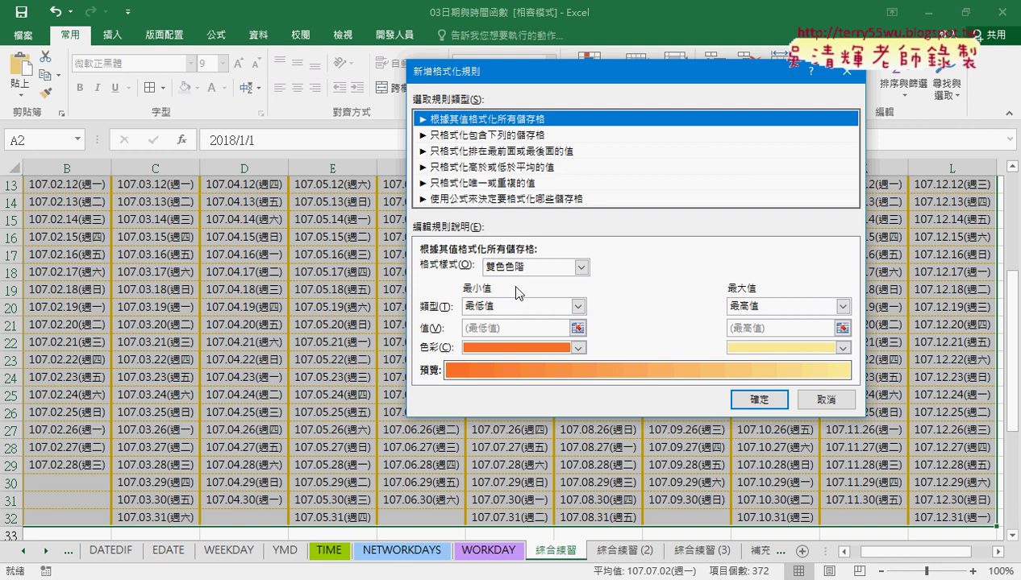
click(533, 136)
click(530, 152)
click(529, 166)
click(537, 184)
click(538, 199)
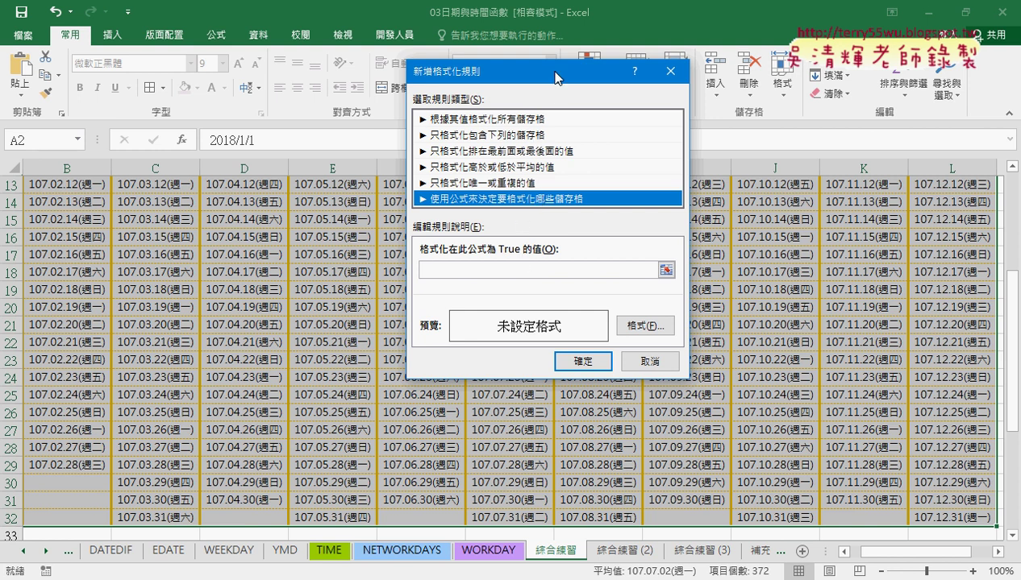
drag(559, 80, 586, 117)
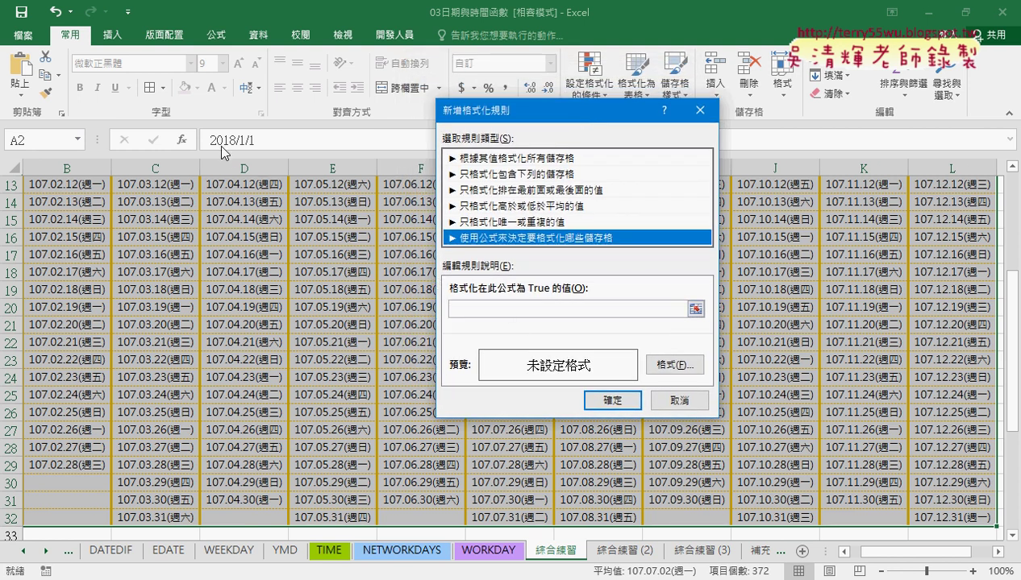
Enter the rule formula =weekday(A2)=7.
click(453, 305)
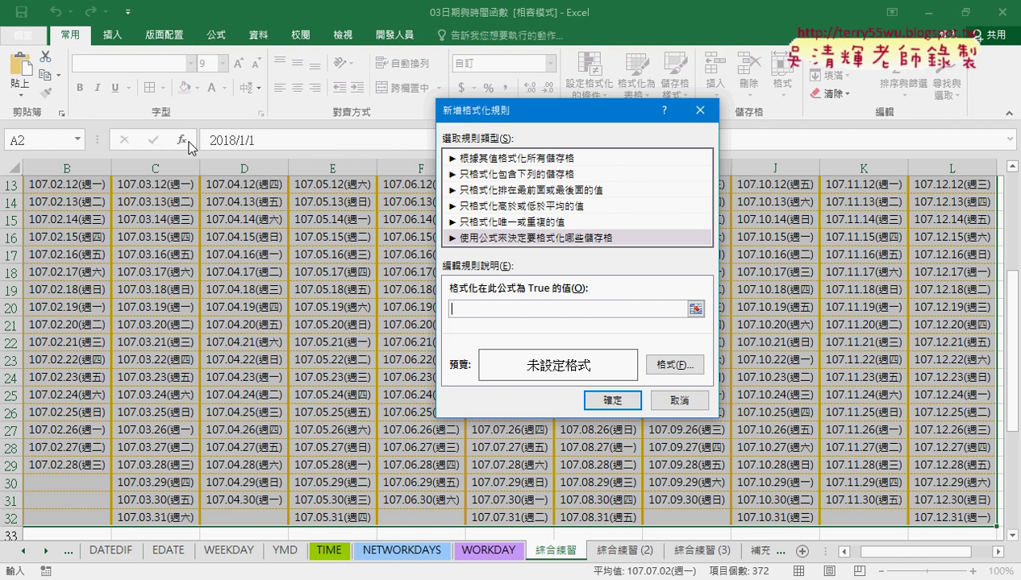
text(=)
text(week)
text(day)
text(()
drag(1004, 300, 994, 193)
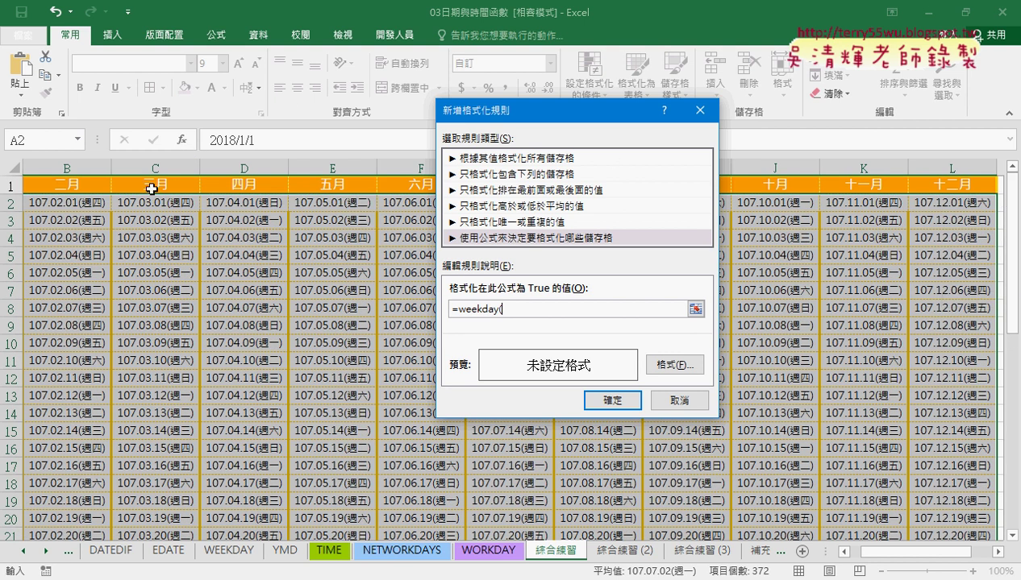
drag(905, 553, 898, 554)
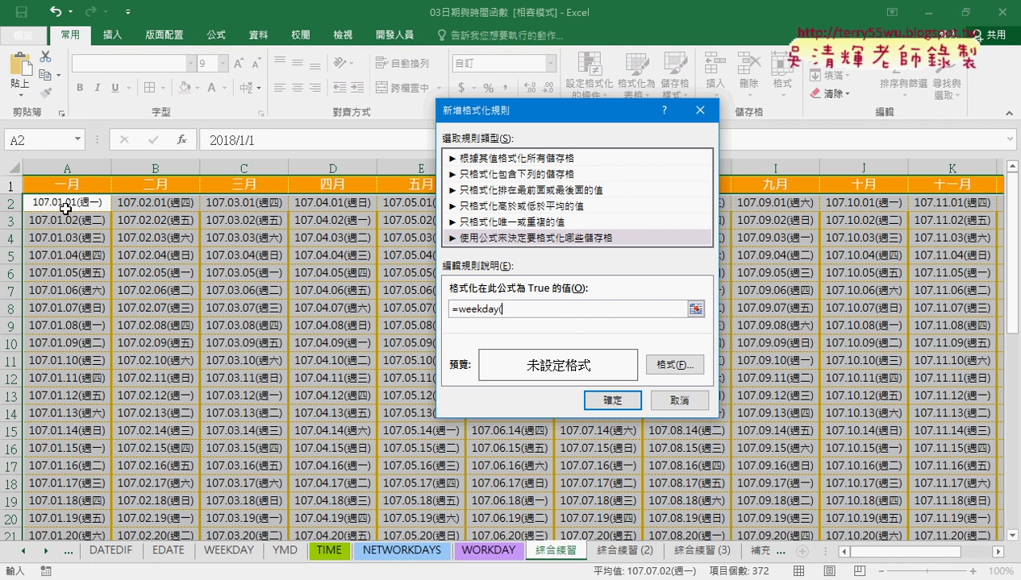
text(A)
text(2)=7)
Select the whole formula =weekday(A2)=7 to copy it for reuse.
drag(457, 309, 541, 309)
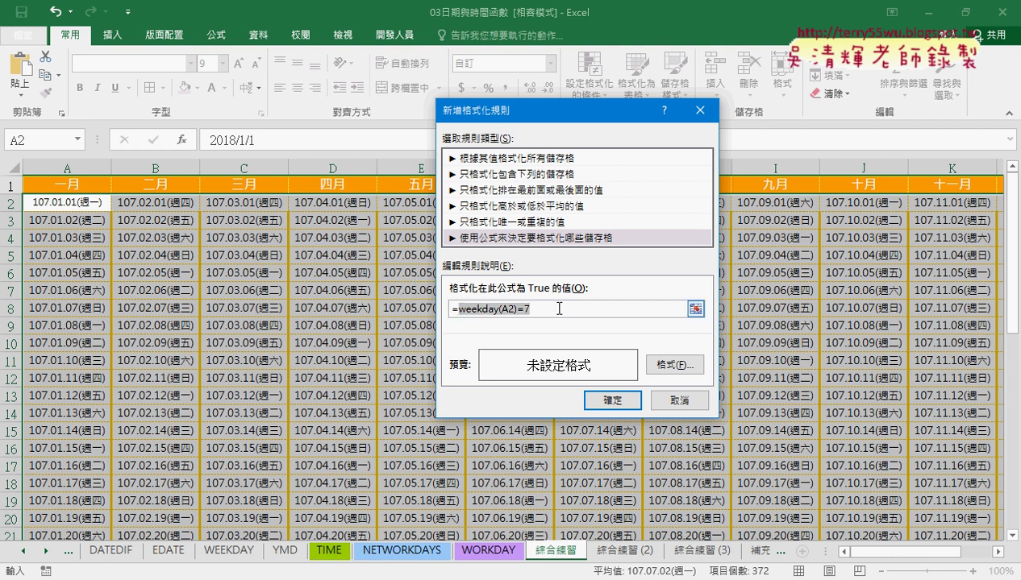
click(458, 311)
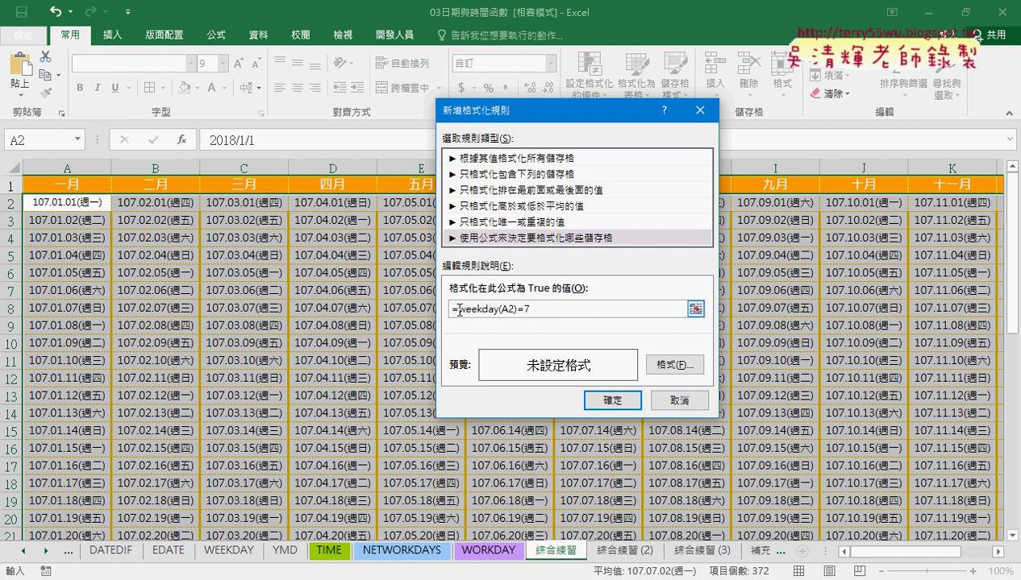
drag(456, 309, 552, 309)
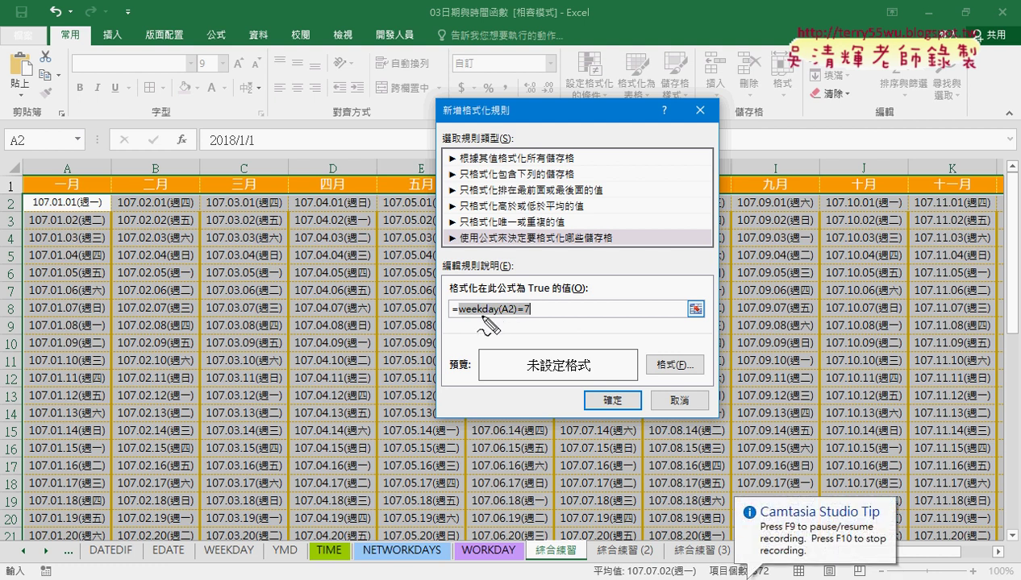
mouse_move(438, 309)
mouse_down()
mouse_move(449, 295)
mouse_move(452, 306)
mouse_up()
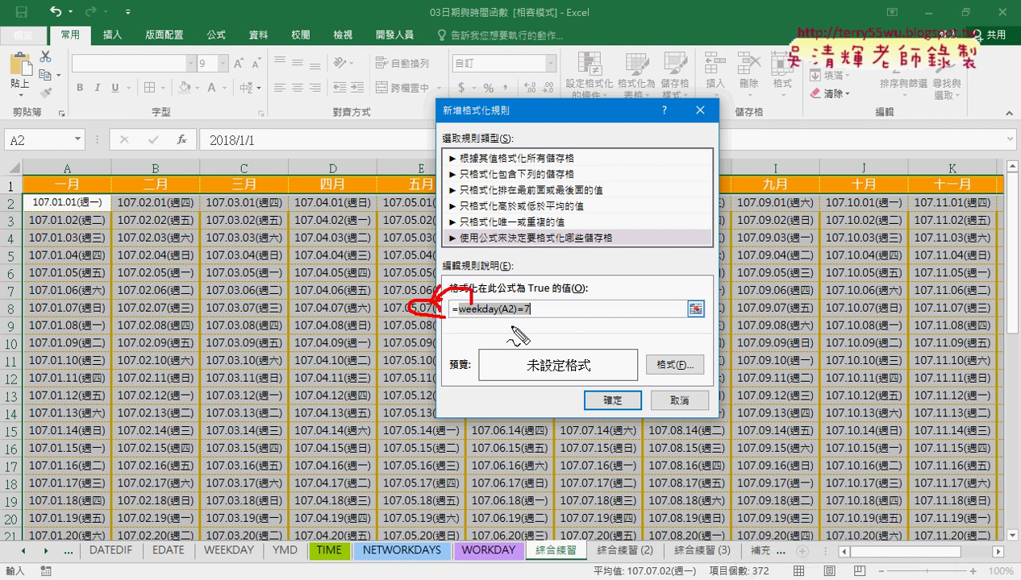
key(Escape)
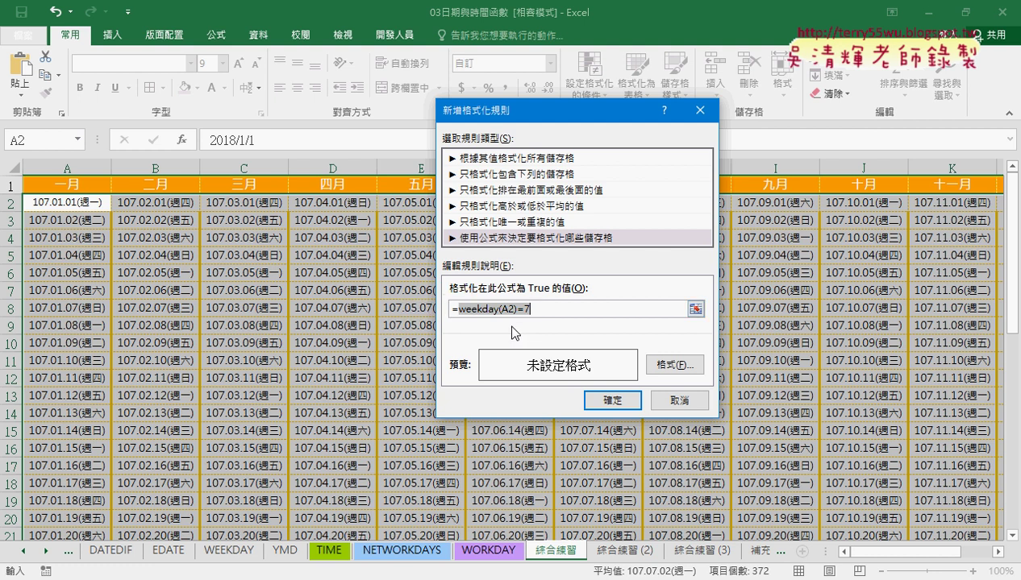
drag(539, 308, 428, 308)
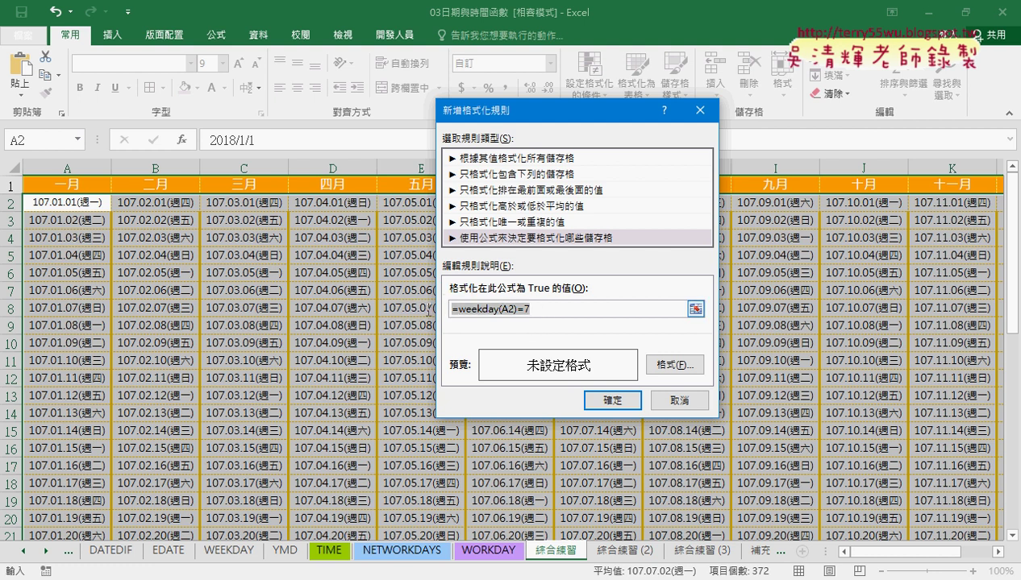
right_click(503, 309)
Copy the formula and format matches with dark olive green font and light green fill.
click(532, 335)
click(668, 366)
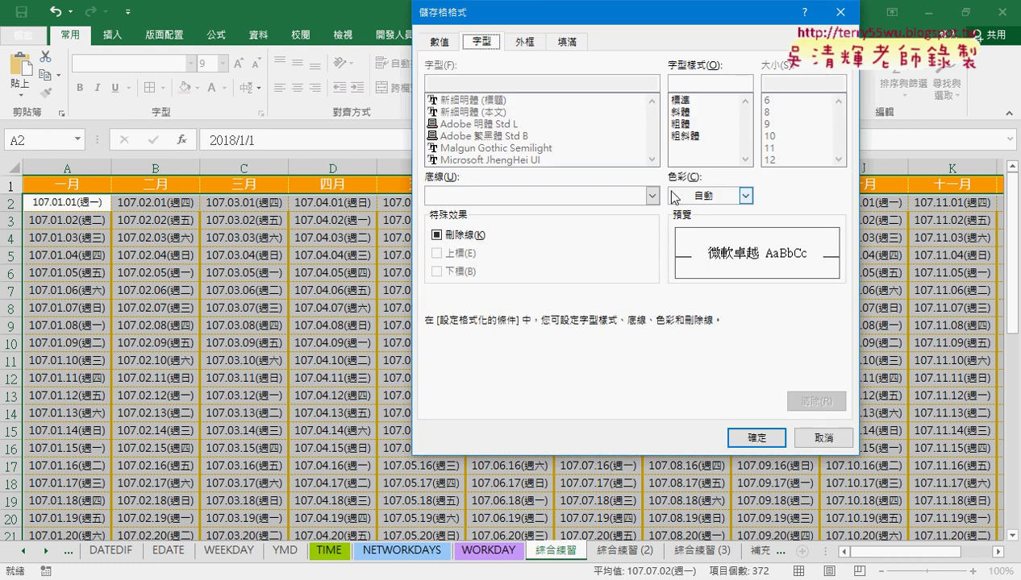
click(713, 198)
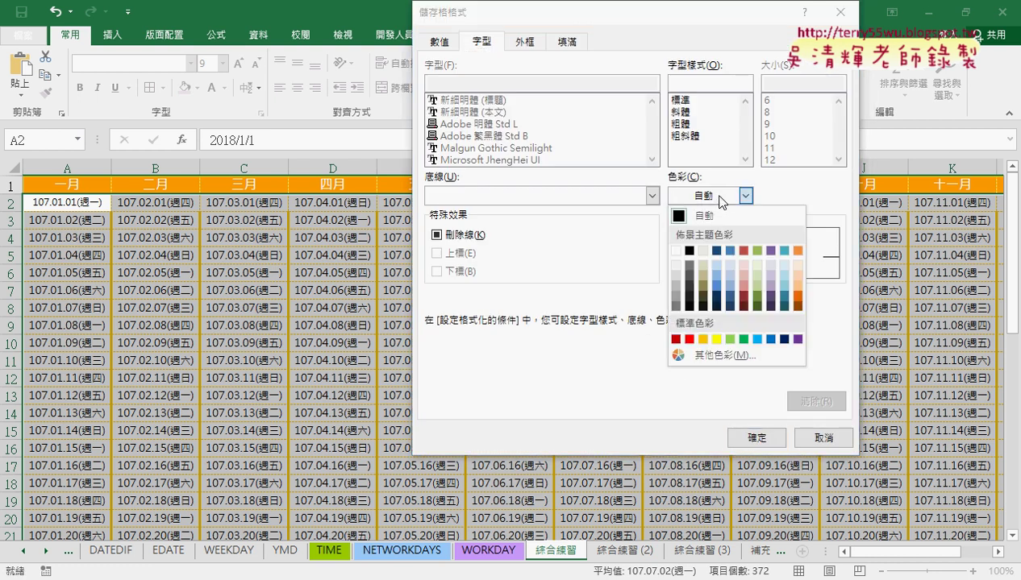
click(758, 308)
click(572, 46)
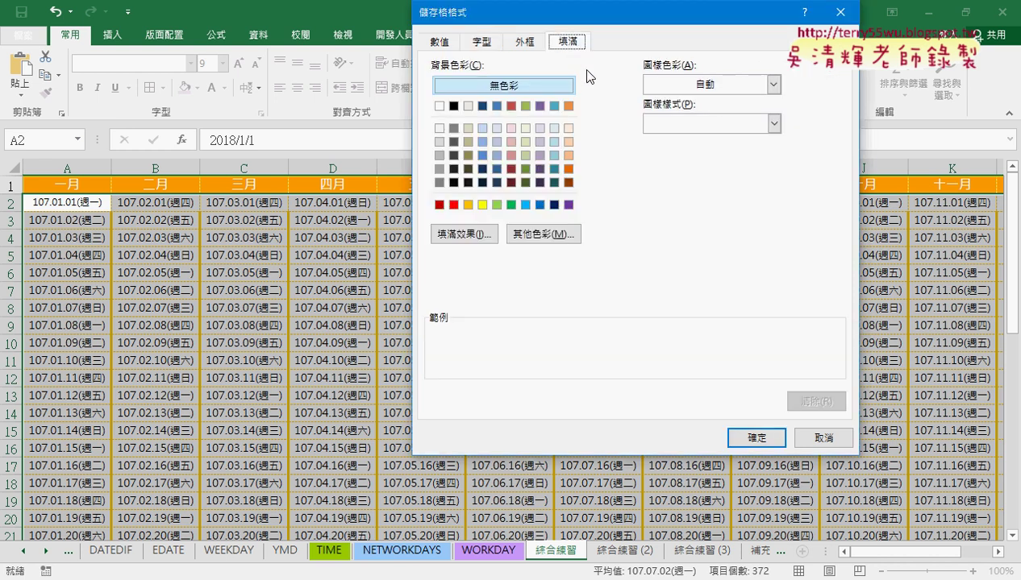
click(525, 129)
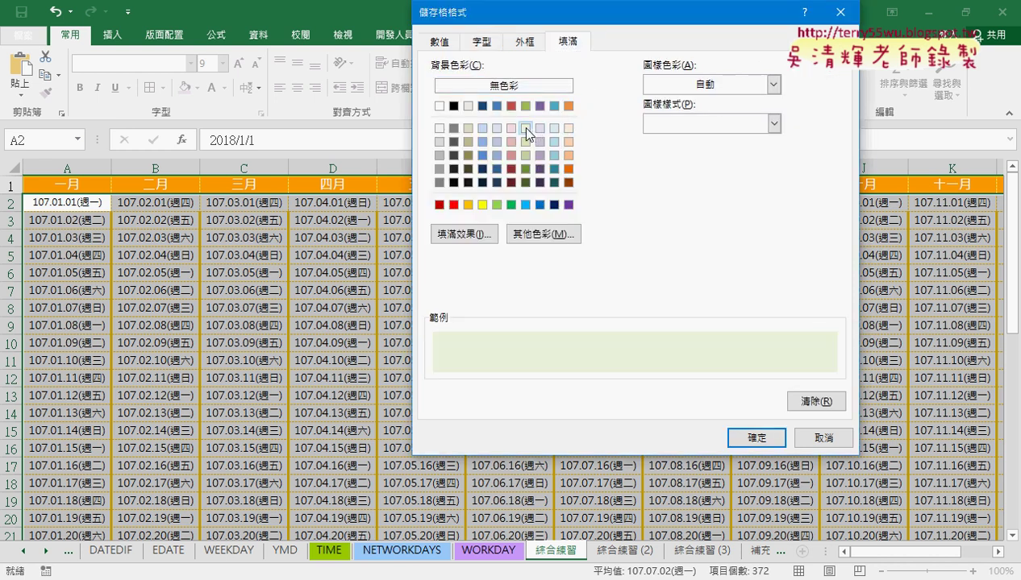
click(730, 443)
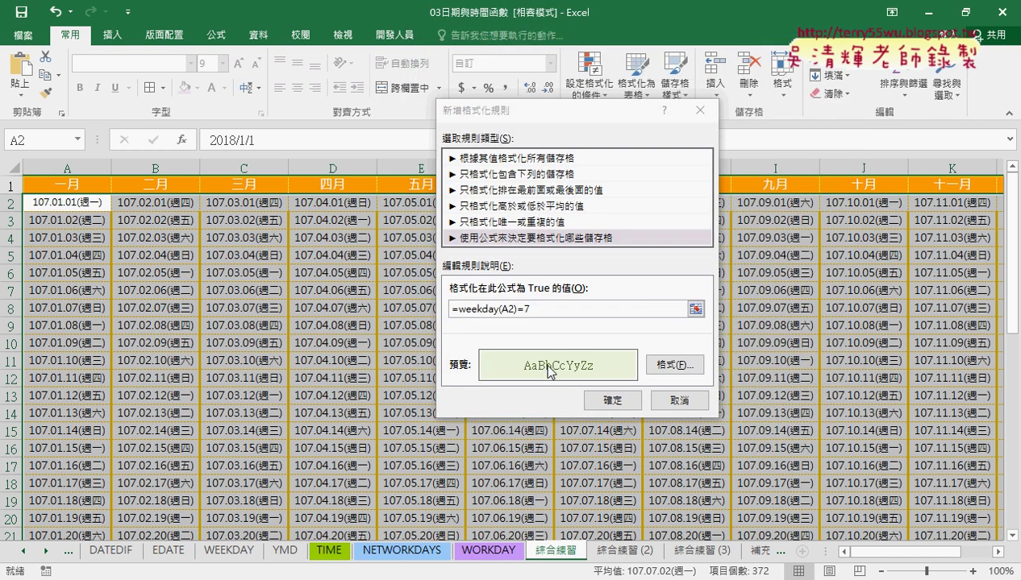
click(613, 401)
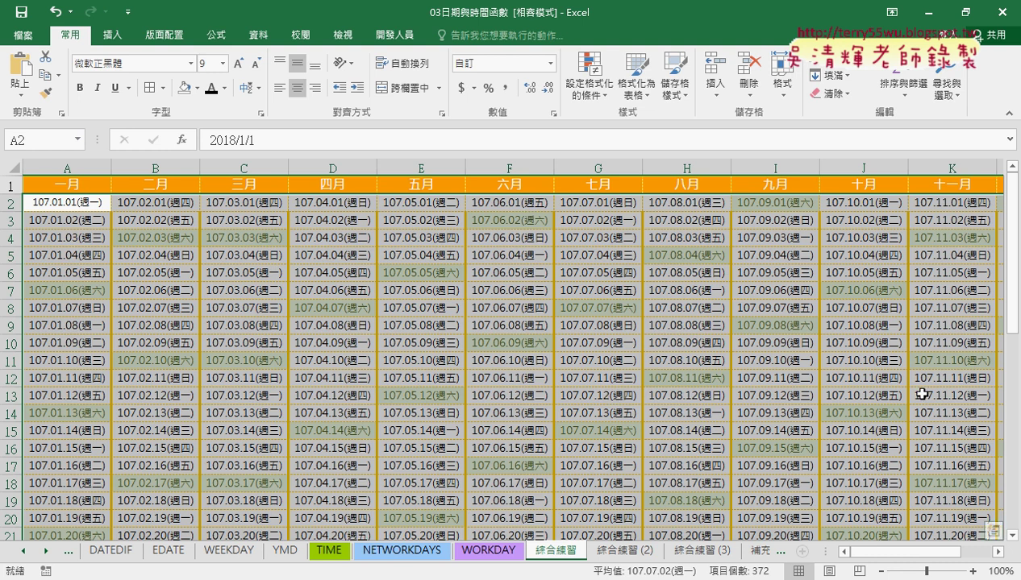
Start a second formula-based rule and paste =weekday(A2)=7 as its condition.
click(595, 88)
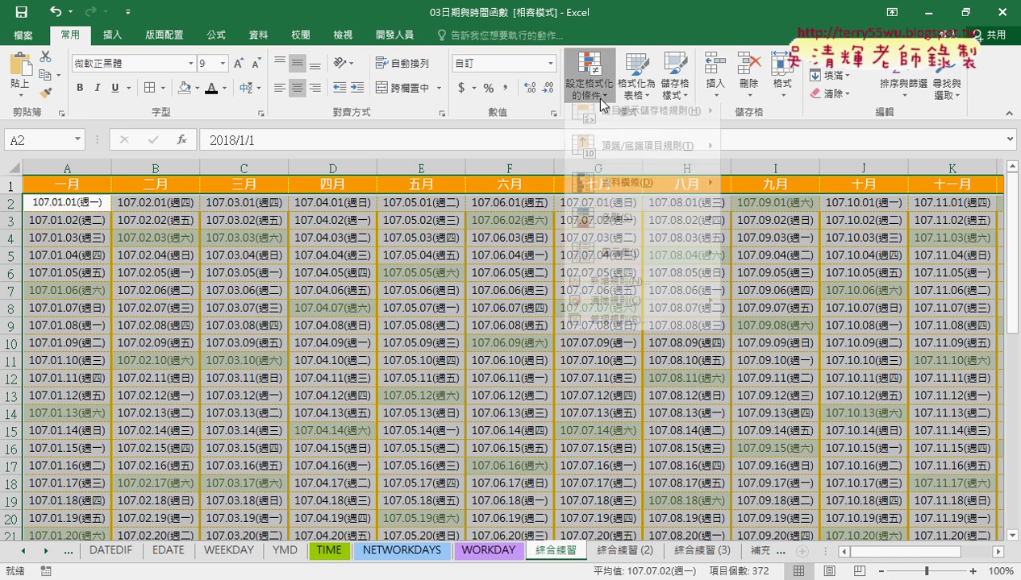
click(618, 292)
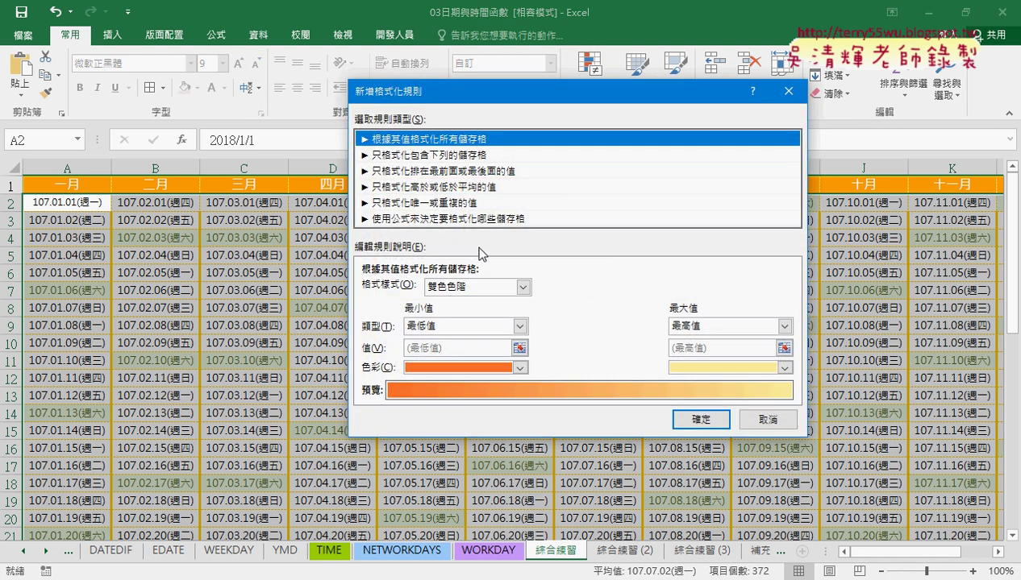
click(435, 219)
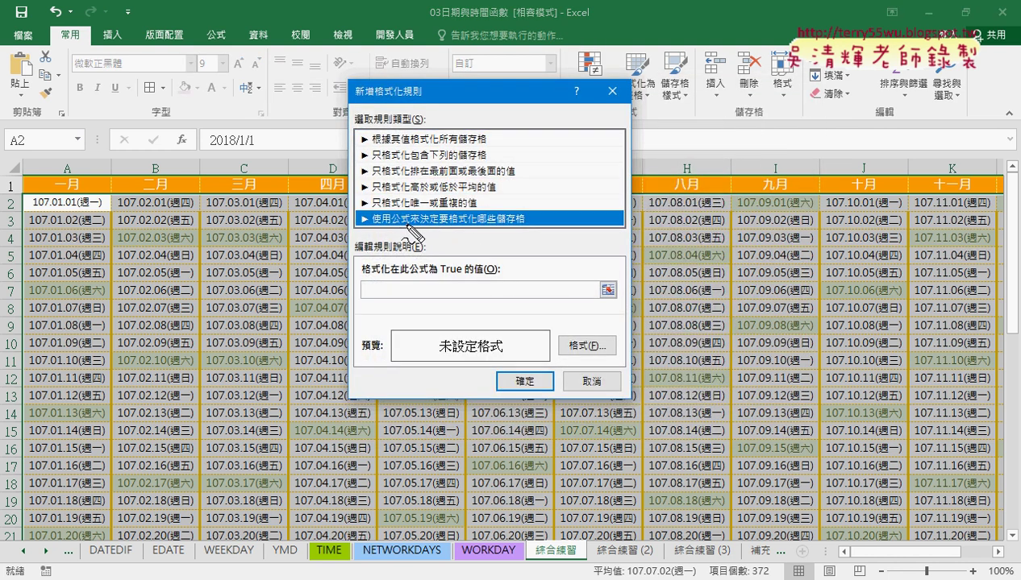
drag(389, 229, 406, 232)
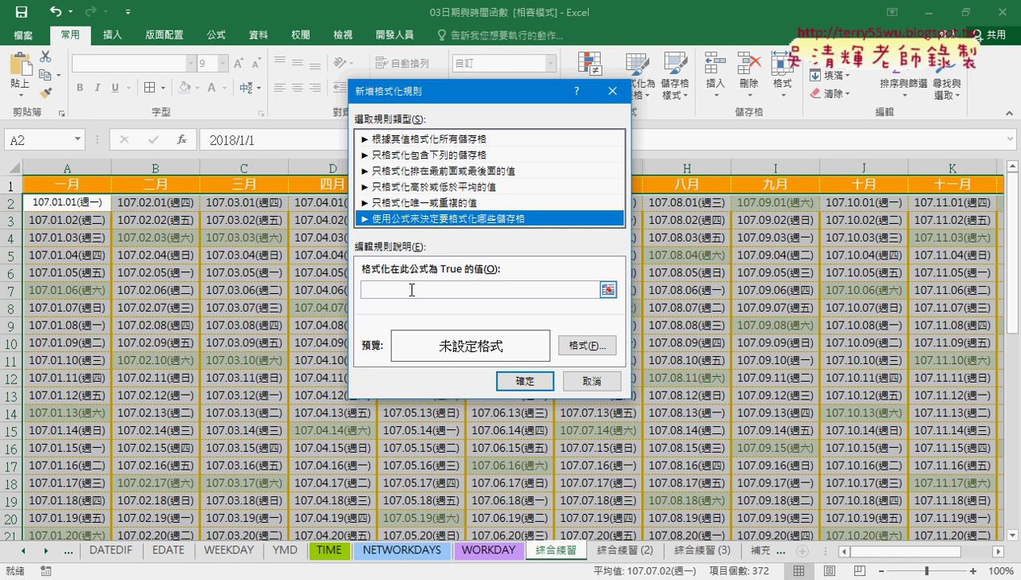
right_click(404, 288)
click(420, 332)
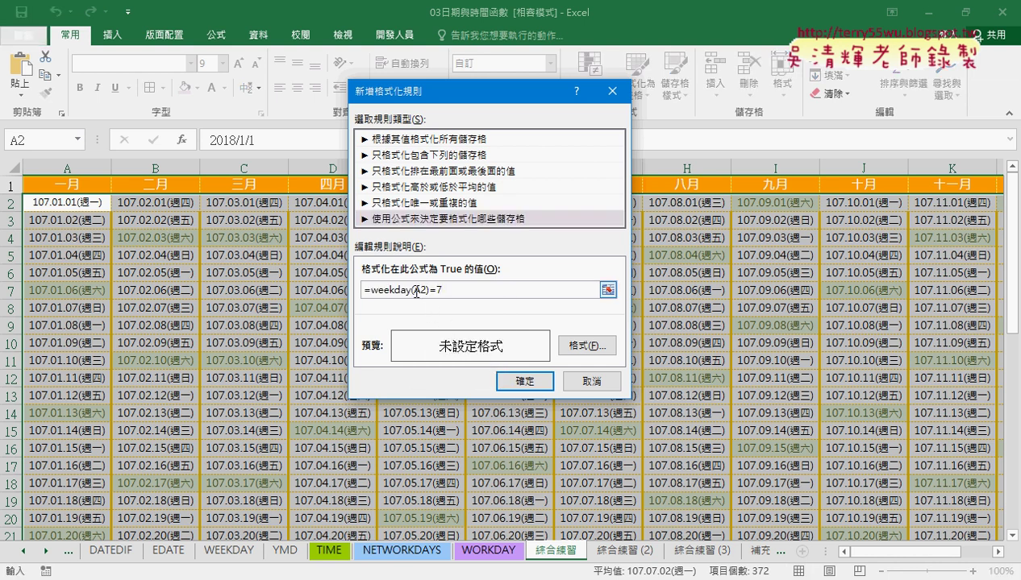
click(420, 288)
Change the condition to =weekday(A2)=1 with a yellow fill and red font.
click(450, 288)
key(BackSpace)
click(586, 346)
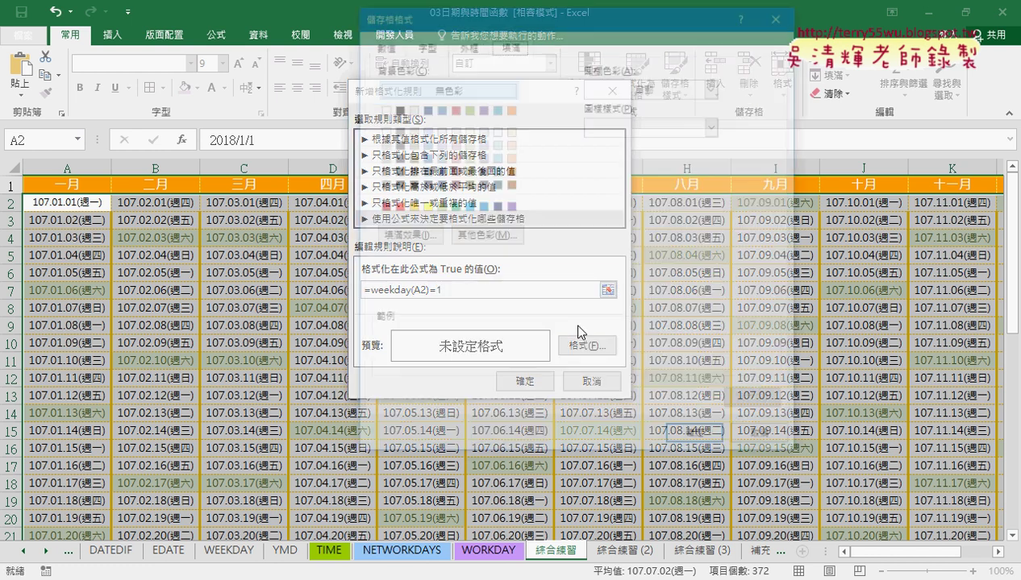
click(424, 206)
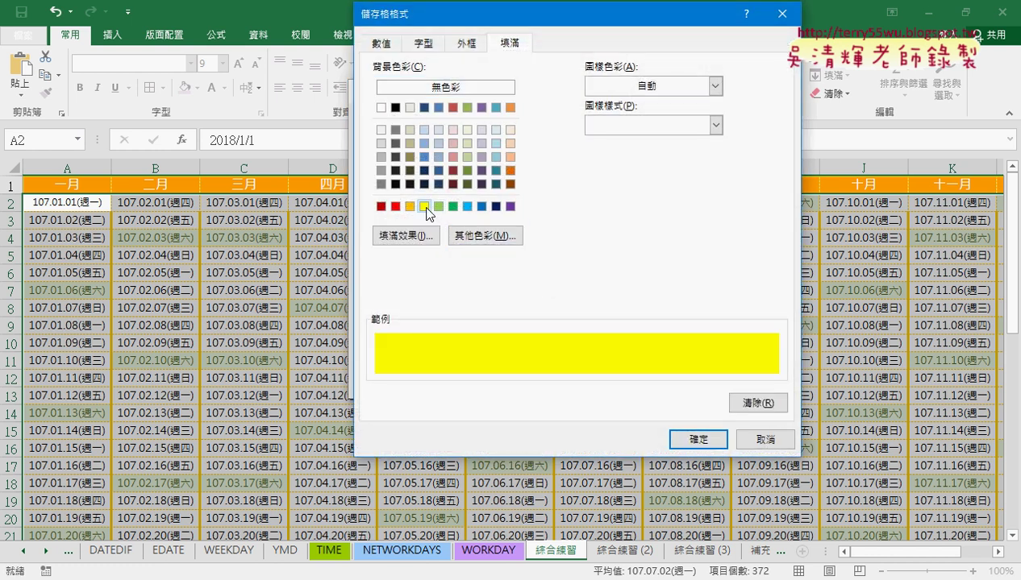
click(421, 43)
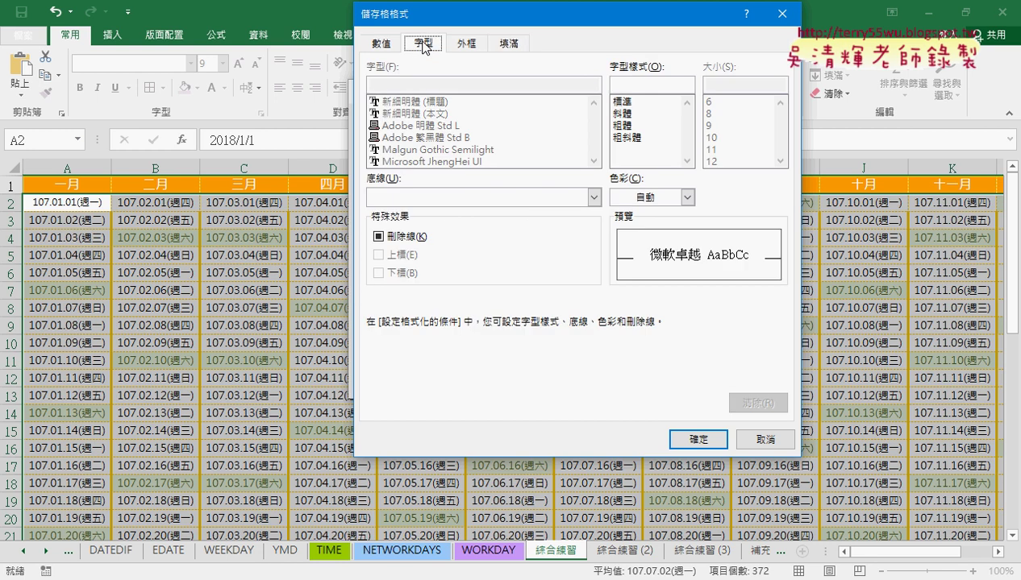
click(674, 197)
click(631, 340)
click(699, 440)
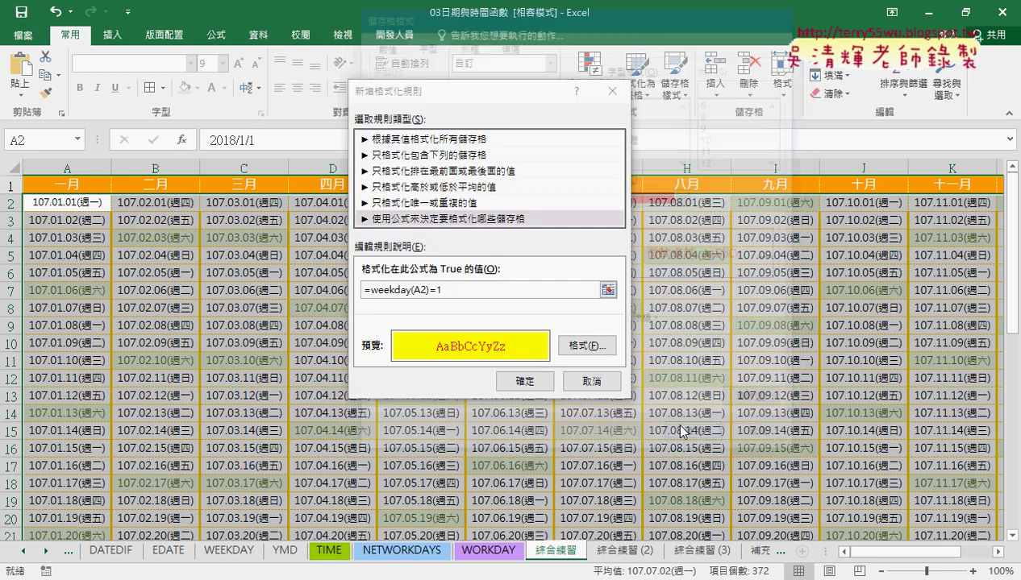
Apply the Sunday rule and copy the sheet as 綜合練習 (4).
click(520, 380)
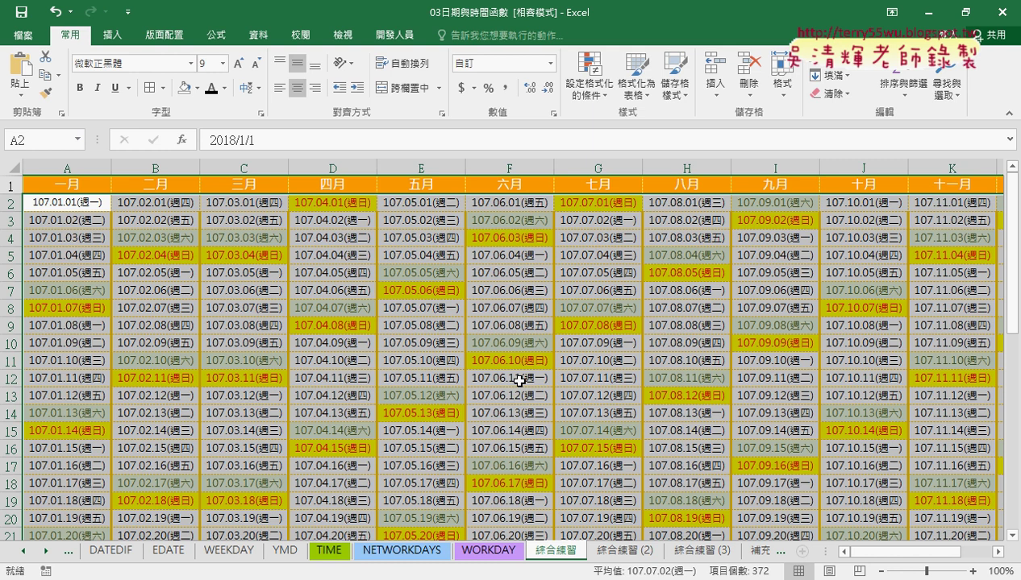
click(482, 311)
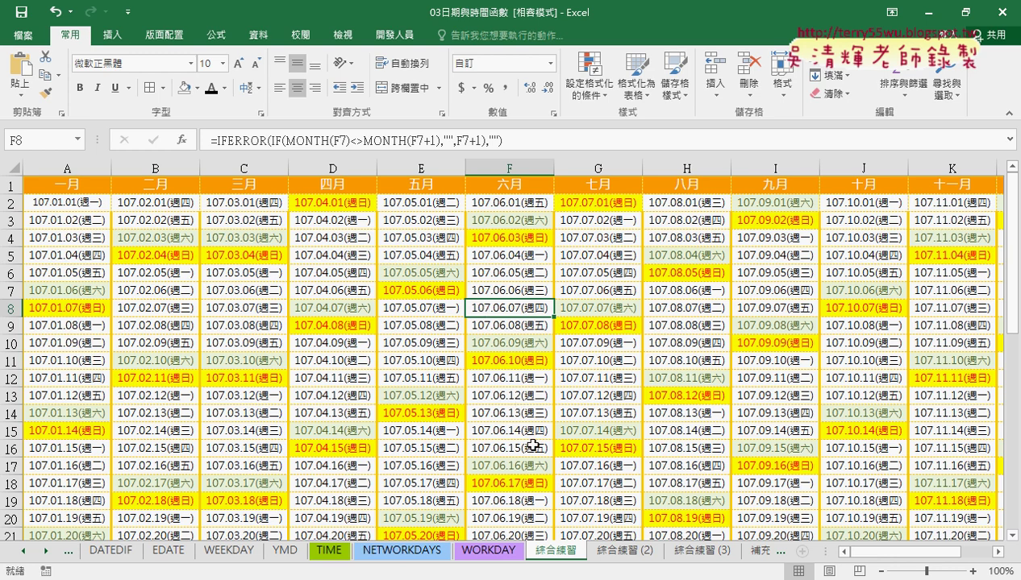
drag(564, 557, 599, 552)
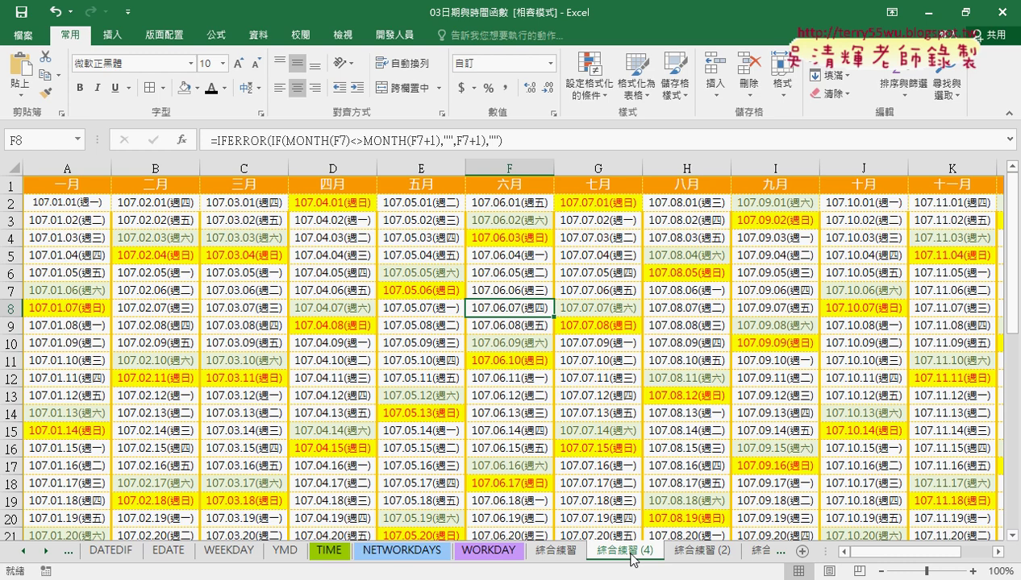
Select the first row of dates, A2:K2, and bring up the Conditional Formatting menu.
click(64, 202)
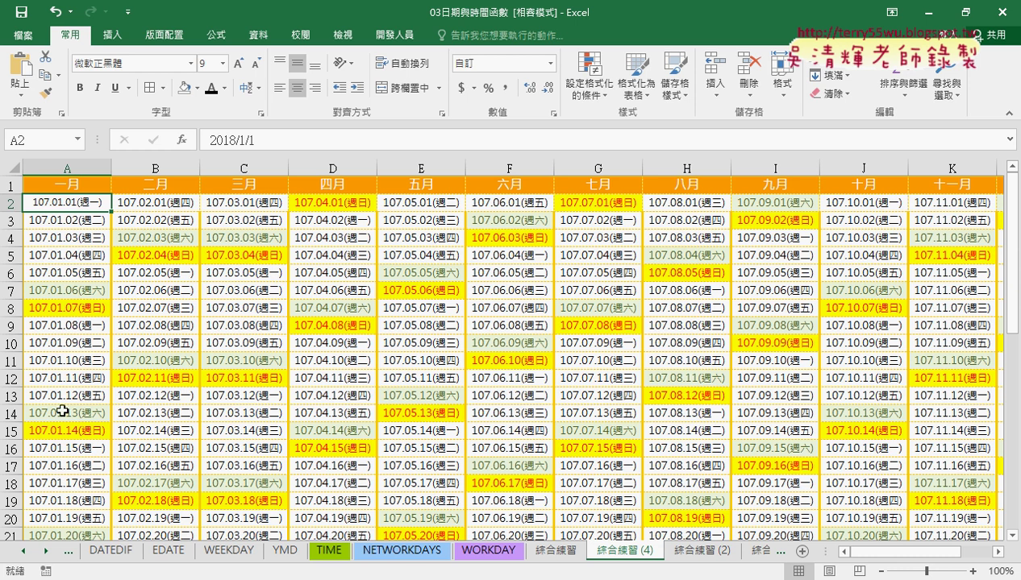
drag(63, 202, 953, 204)
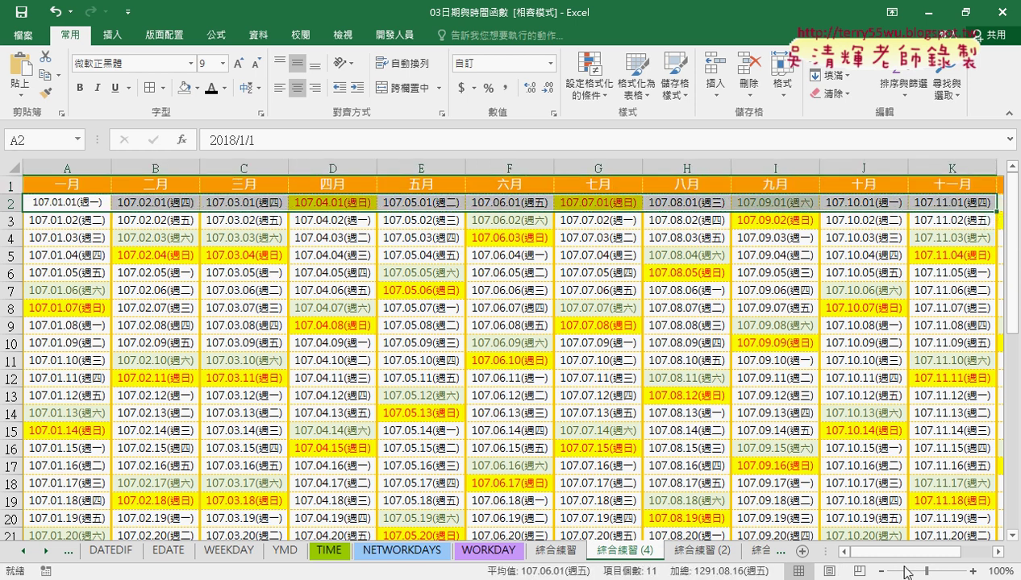
scroll(932, 557, right, 1)
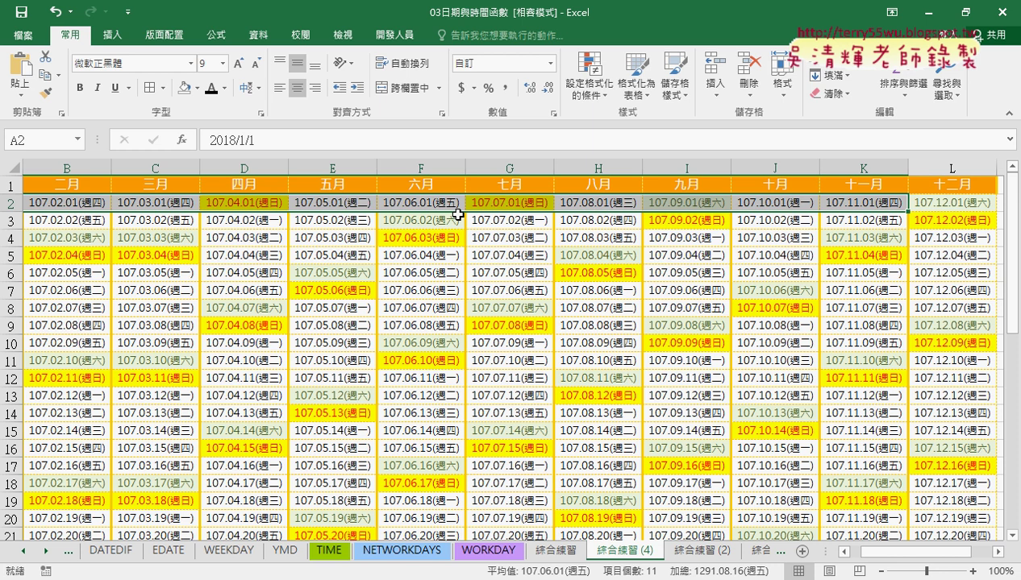
click(588, 101)
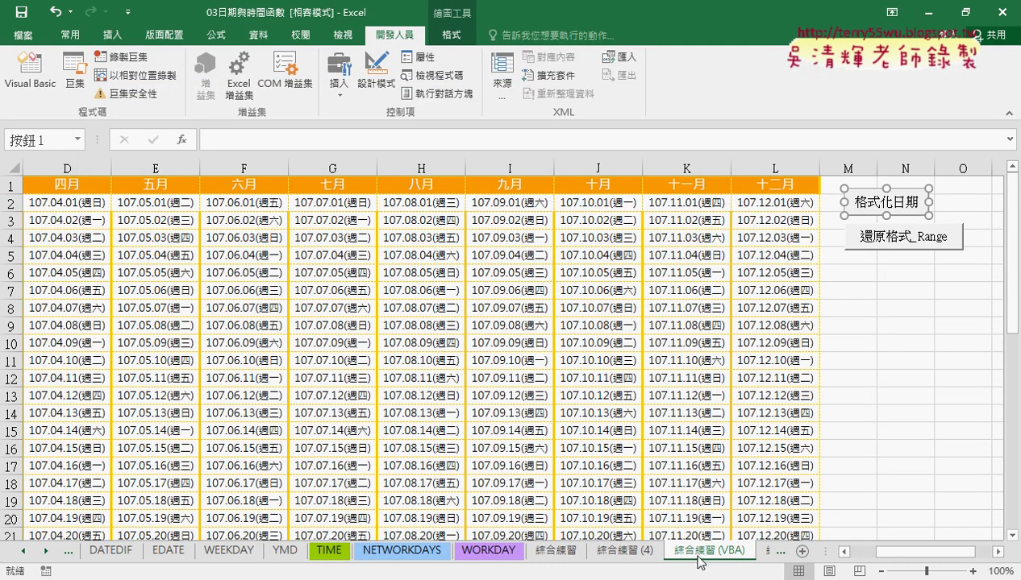
Duplicate 綜合練習 (4) as 綜合練習 (5) and clear all conditional formatting from the copy.
click(630, 554)
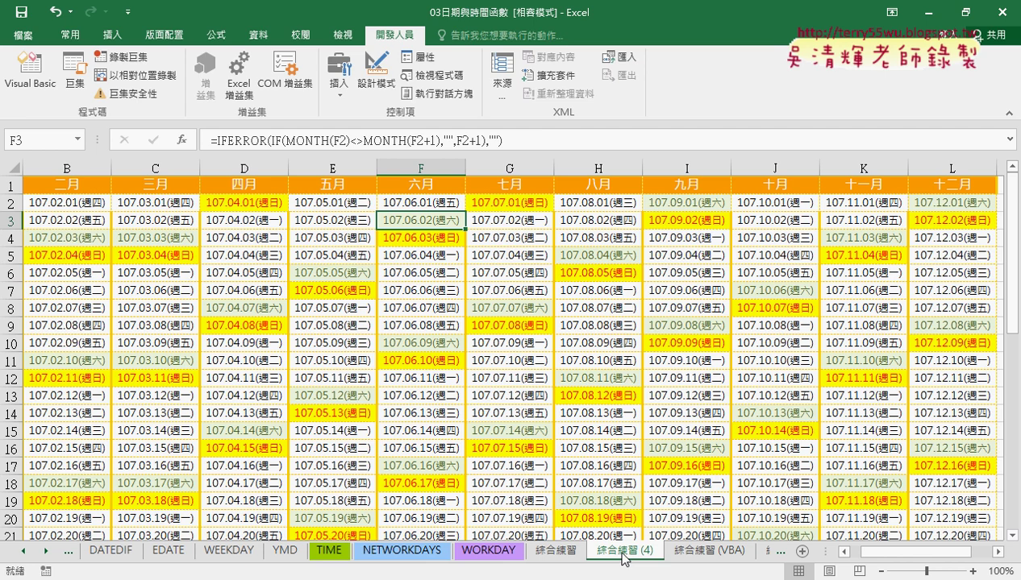
drag(635, 551, 675, 555)
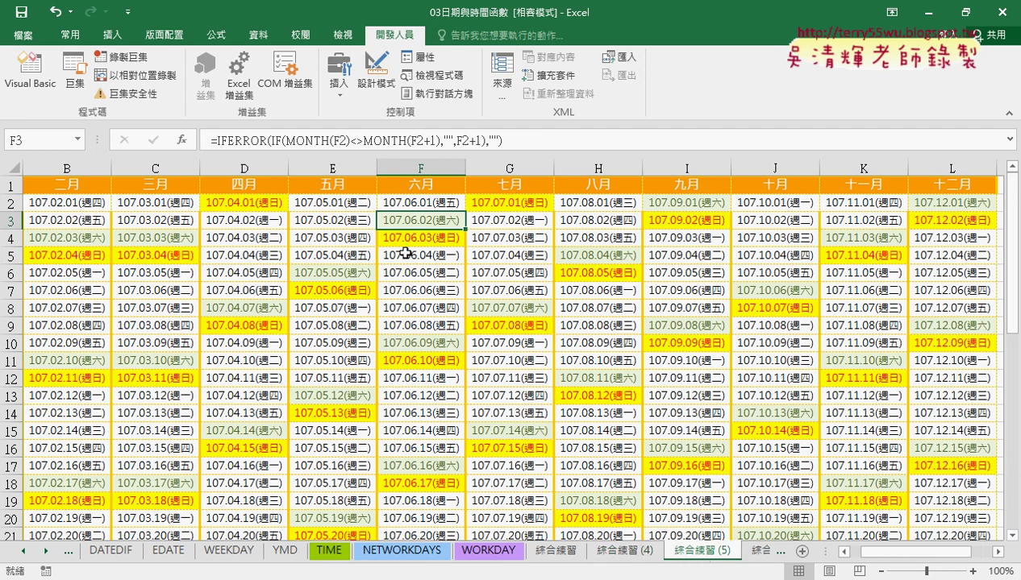
click(86, 37)
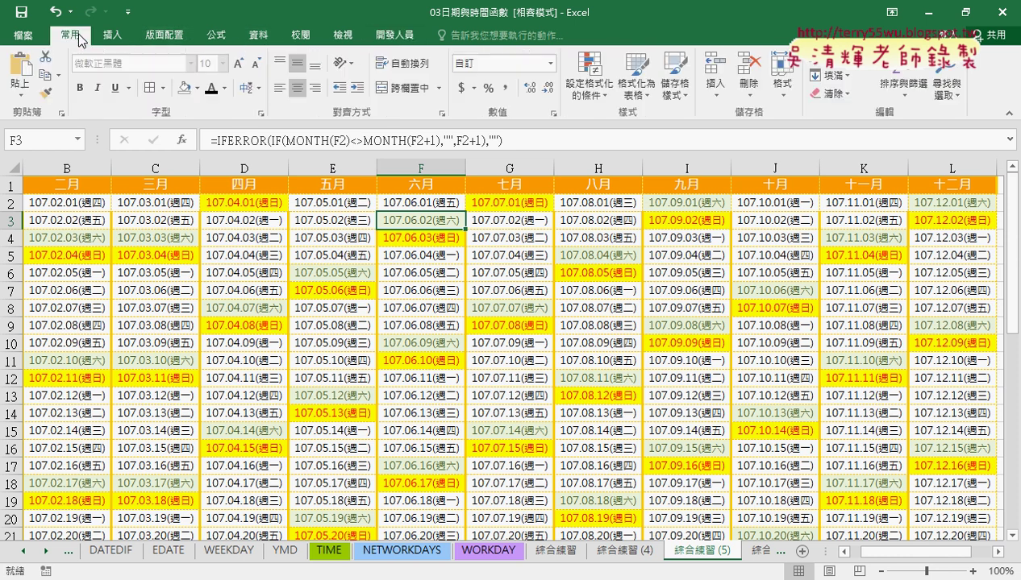
click(588, 75)
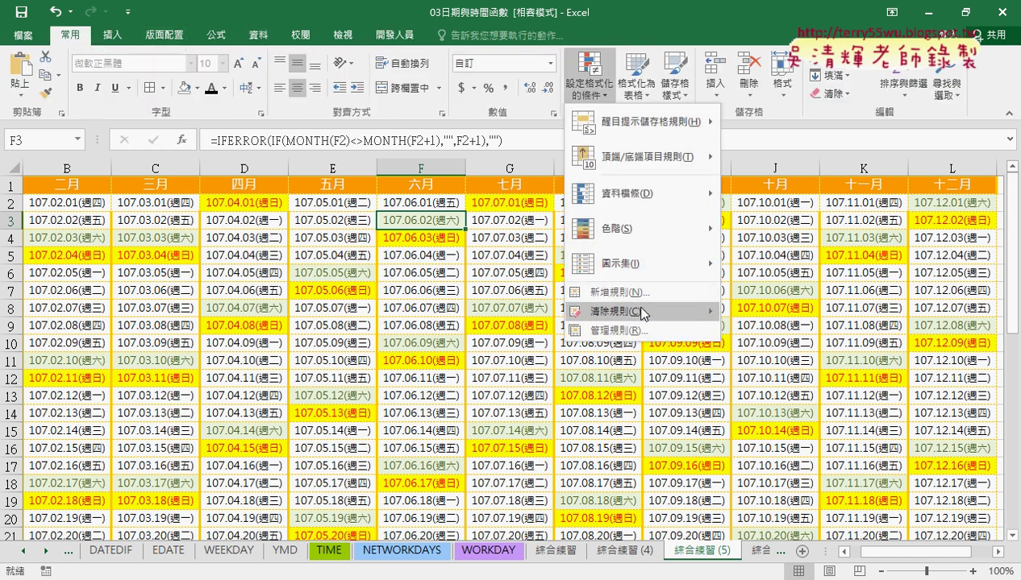
mouse_move(637, 312)
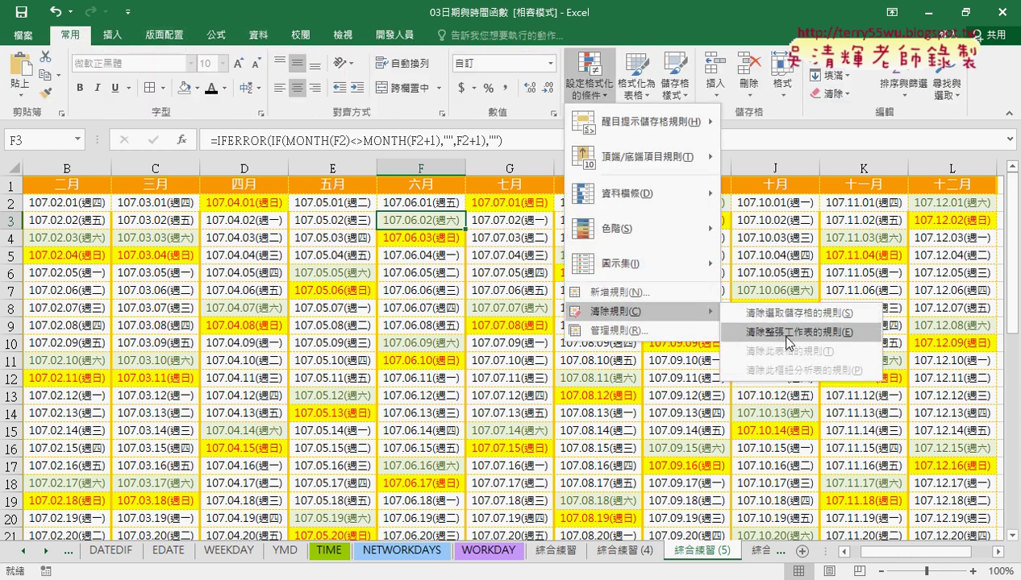
click(789, 344)
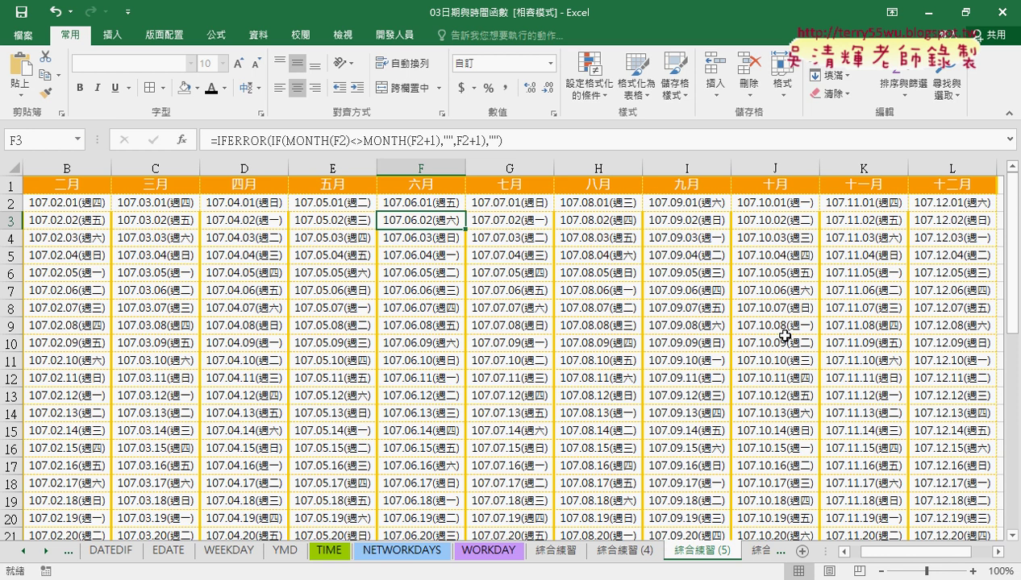
click(752, 552)
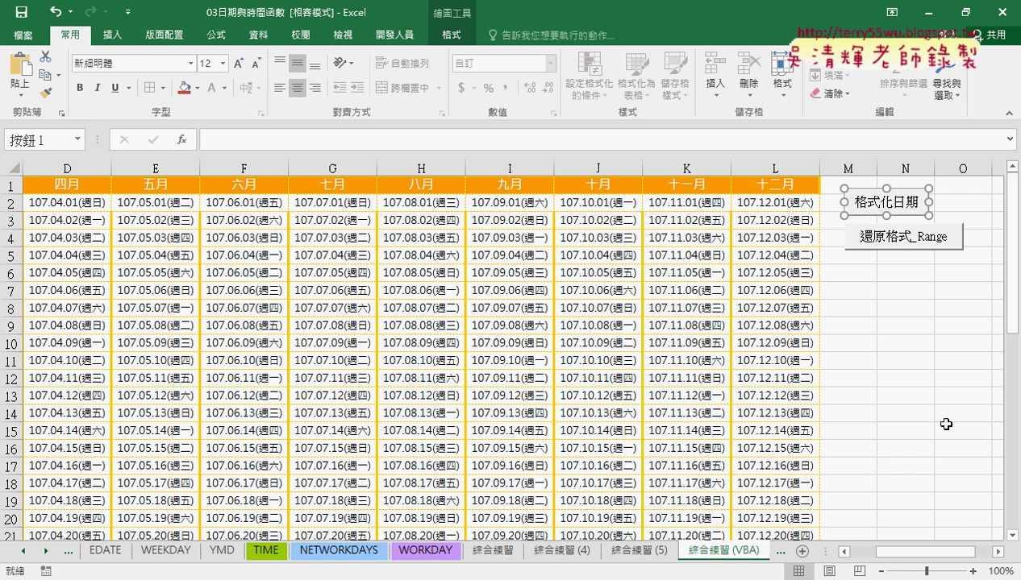
click(940, 380)
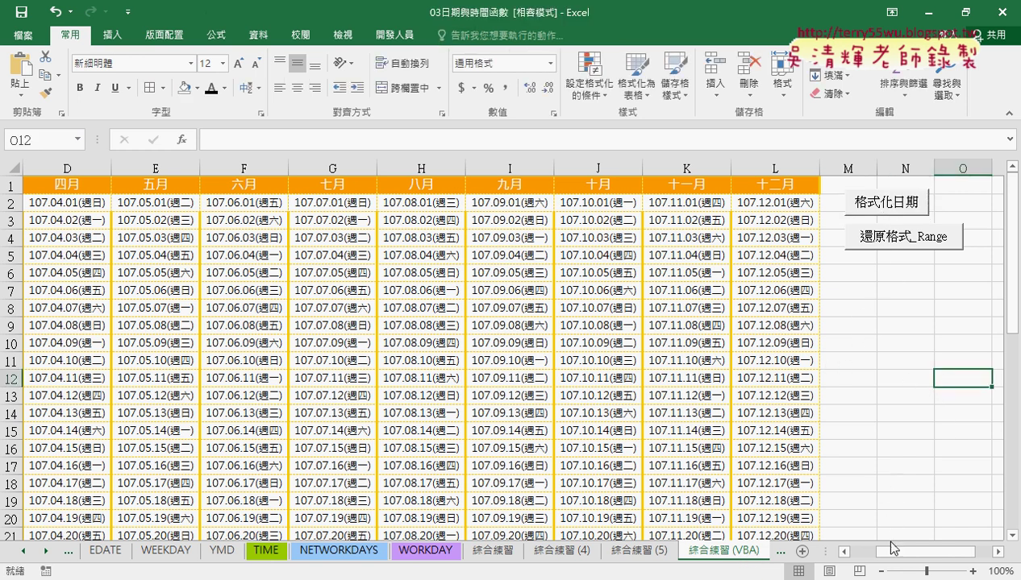
click(882, 571)
click(881, 572)
click(882, 572)
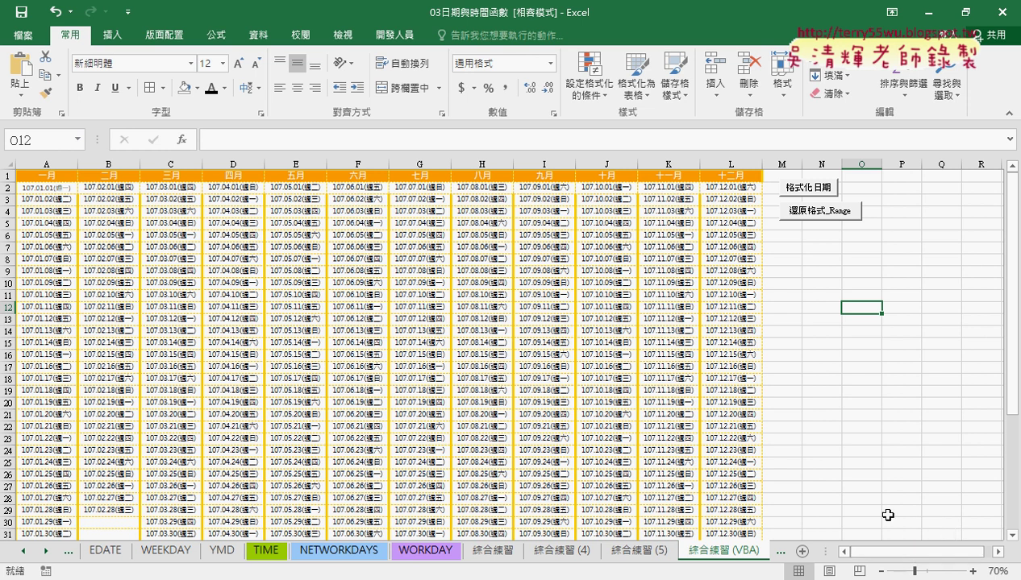
click(821, 284)
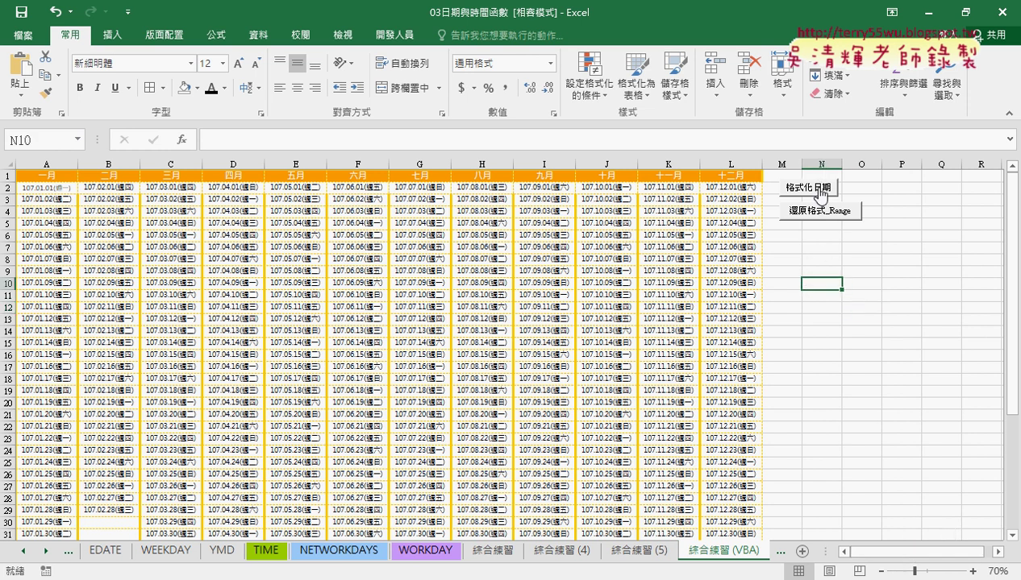
click(821, 192)
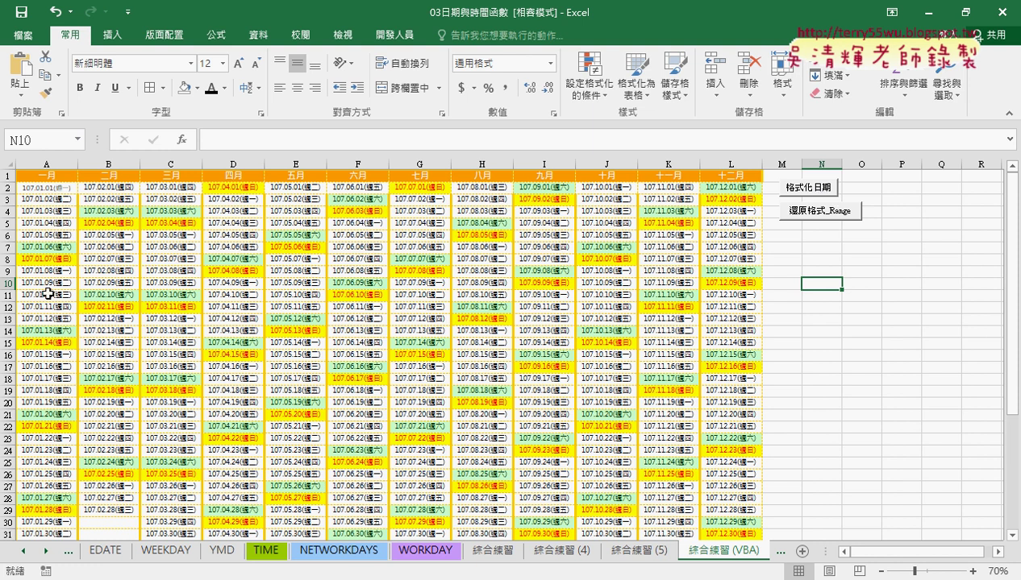
click(820, 212)
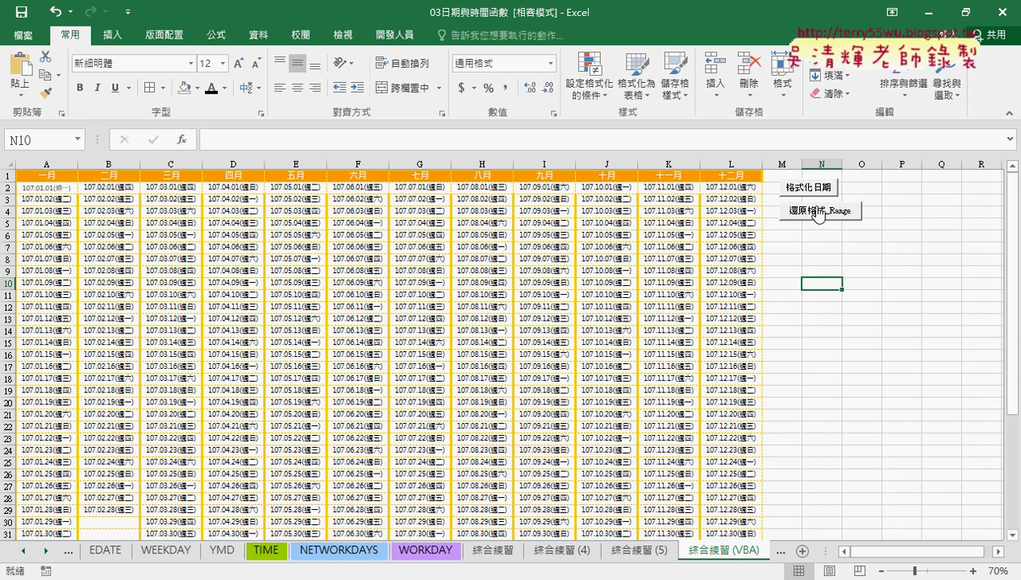
click(809, 189)
click(816, 214)
click(802, 187)
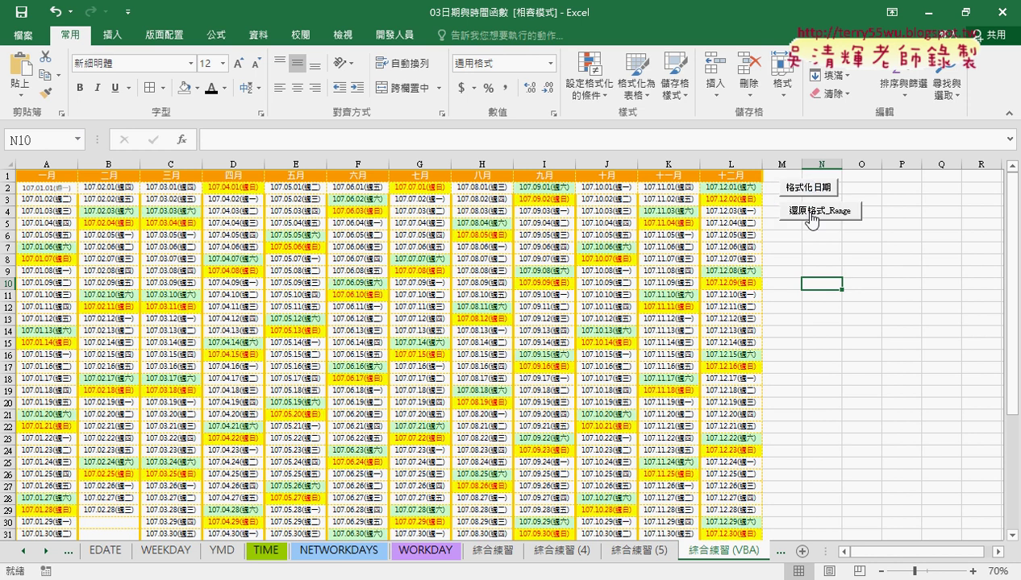
click(811, 220)
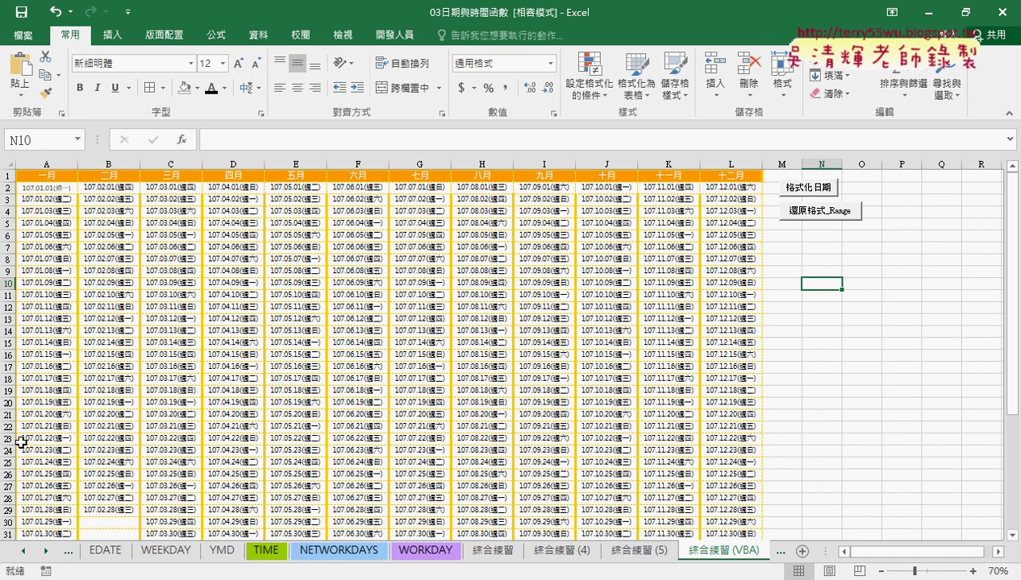
click(81, 487)
scroll(81, 486, down, 1)
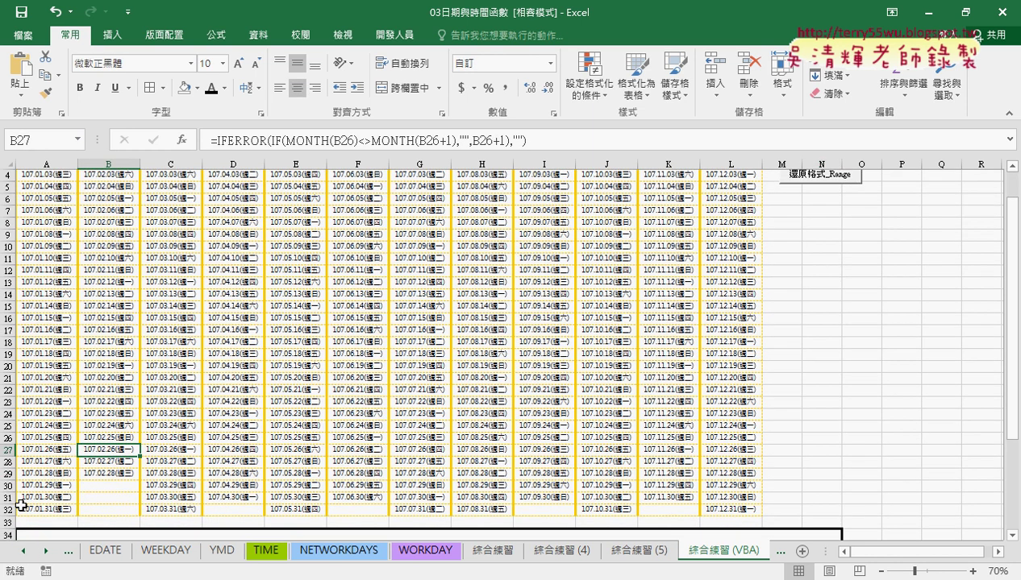
click(44, 164)
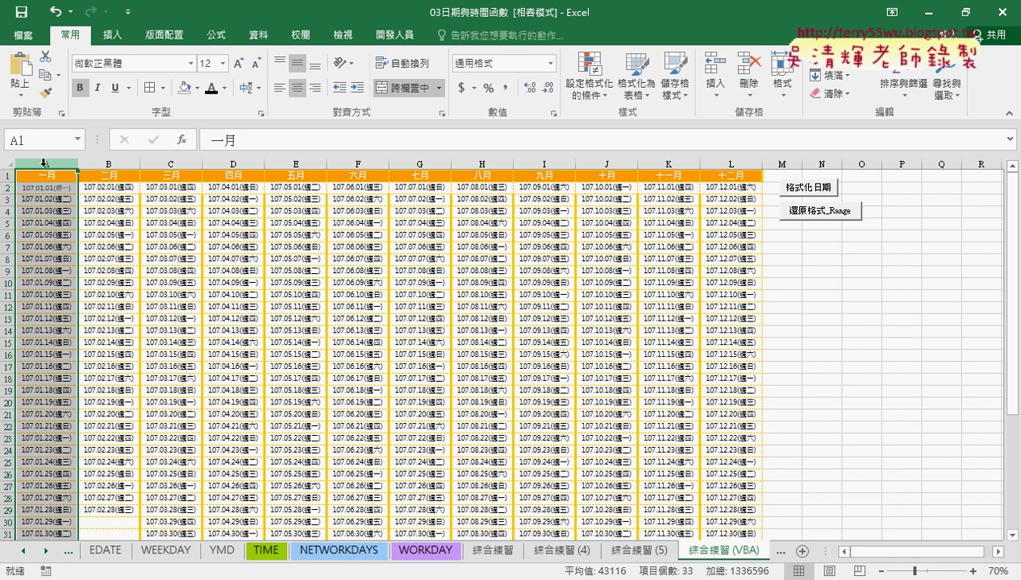
ctrl+click(735, 158)
click(38, 164)
ctrl+click(809, 188)
Open the 格式化日期 macro's code in Module1 and position the editor beside the calendar.
right_click(809, 190)
click(839, 316)
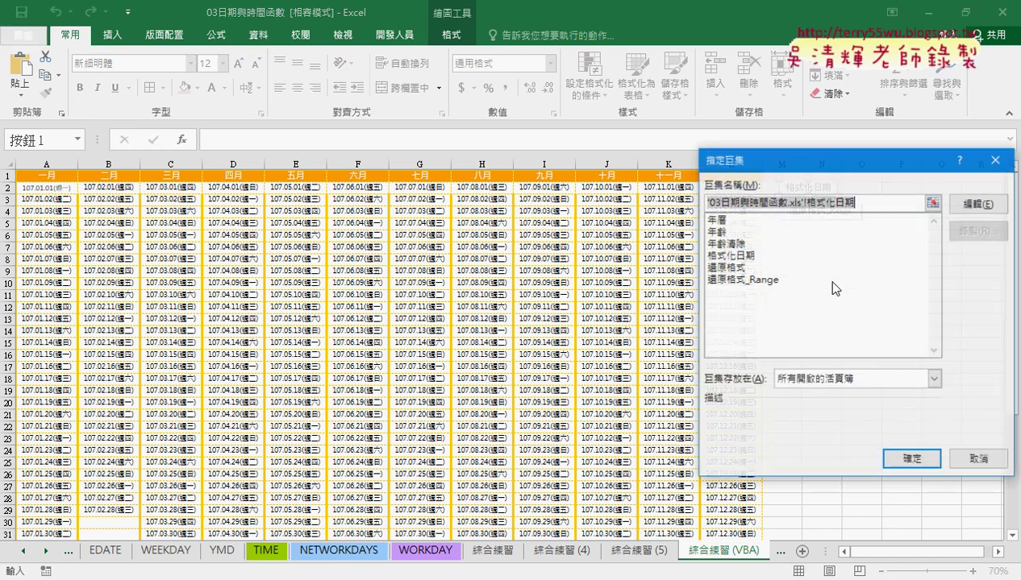
click(959, 205)
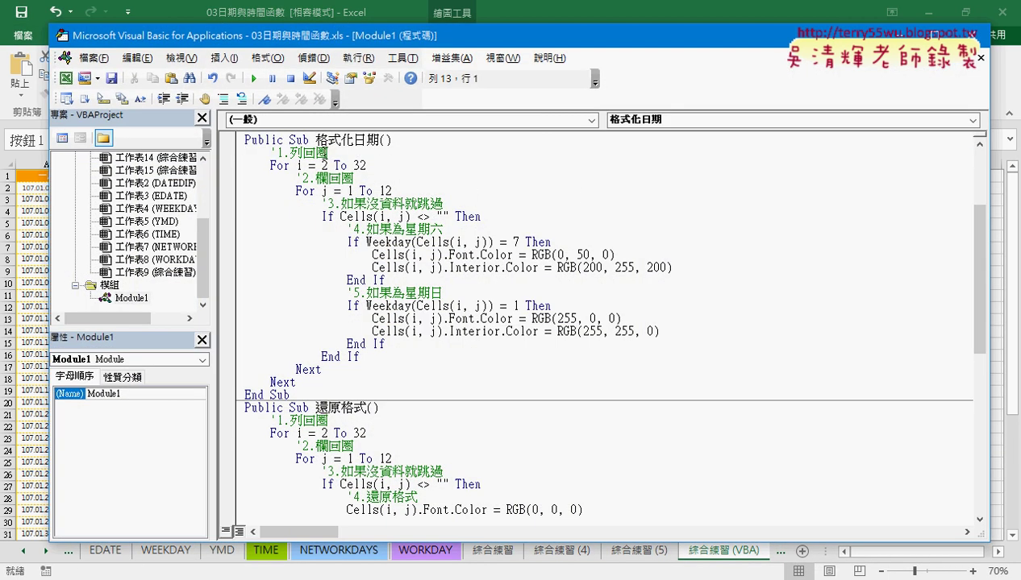
drag(314, 139, 379, 140)
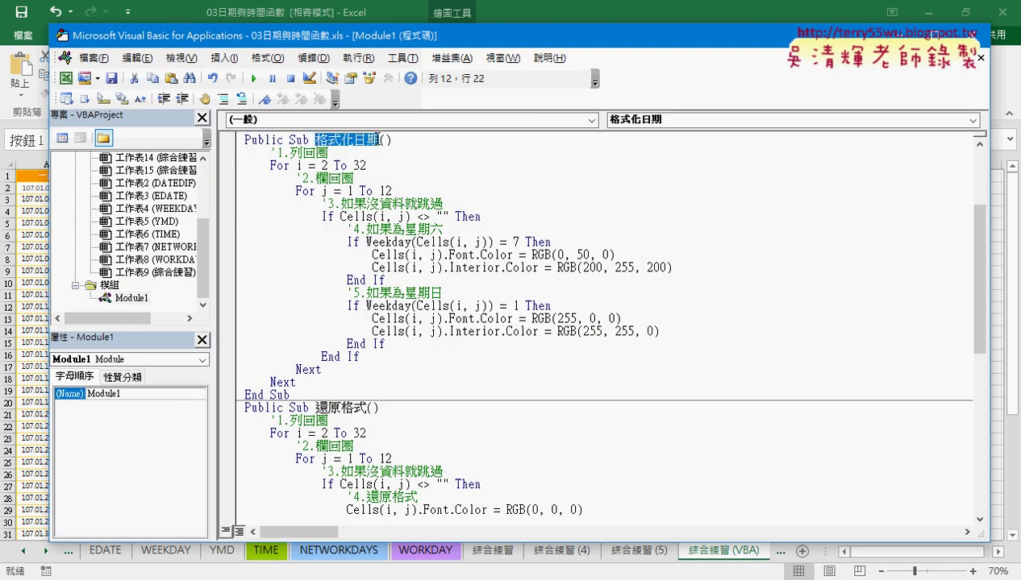
drag(374, 35, 470, 29)
mouse_move(454, 160)
mouse_down()
mouse_move(464, 163)
mouse_move(366, 160)
mouse_up()
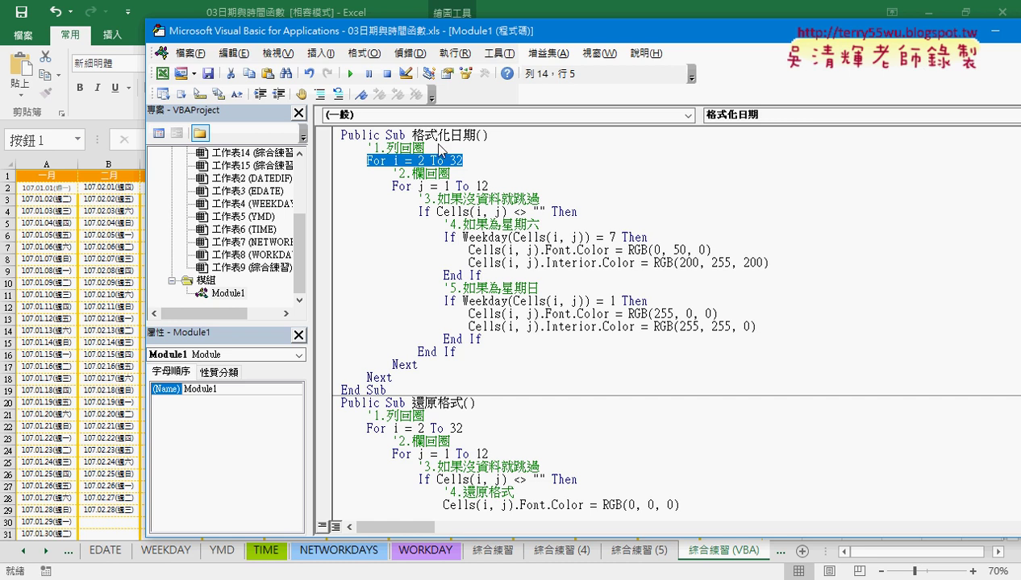
Highlight the column loop limit 12, the Cells(i, j) indices and the blank-cell check.
click(444, 185)
drag(483, 185, 469, 186)
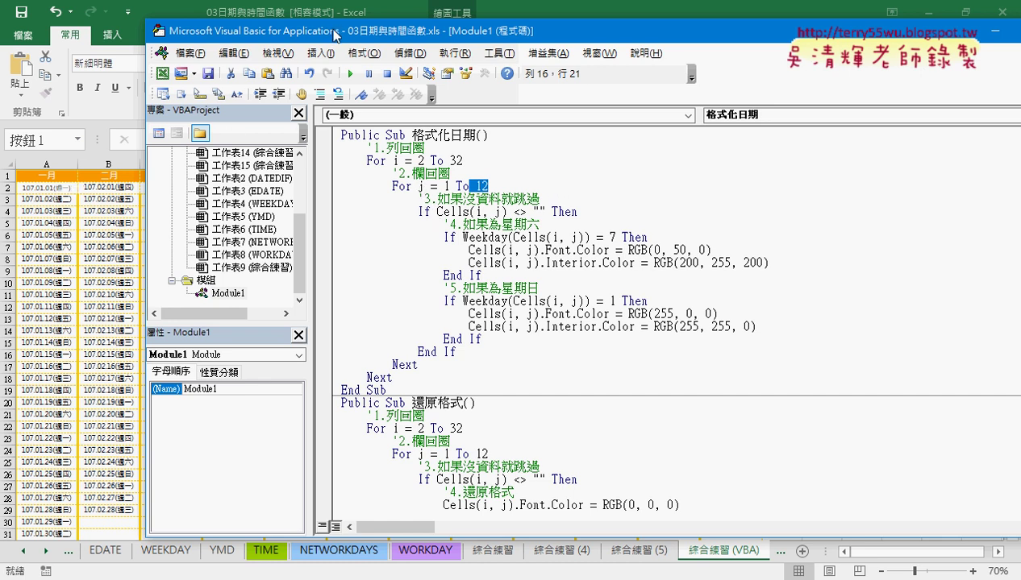
drag(333, 32, 353, 98)
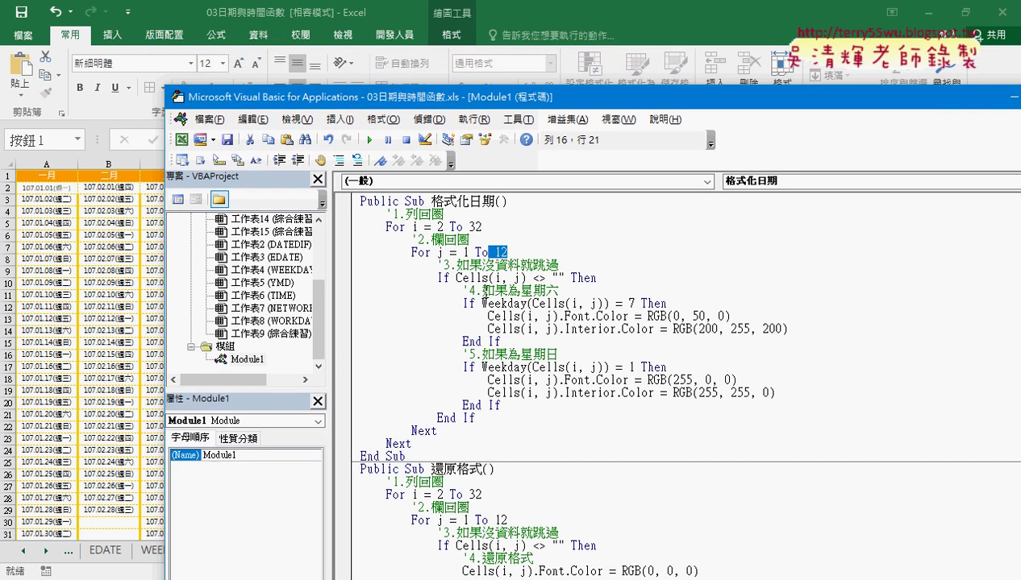
double_click(498, 278)
click(514, 278)
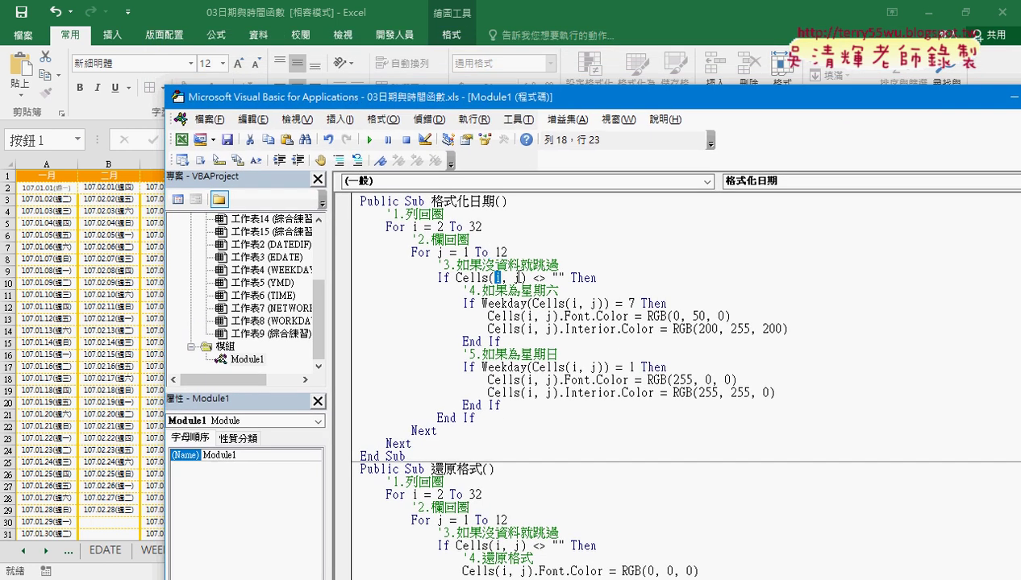
double_click(517, 278)
drag(532, 277, 565, 277)
click(466, 303)
drag(438, 277, 597, 277)
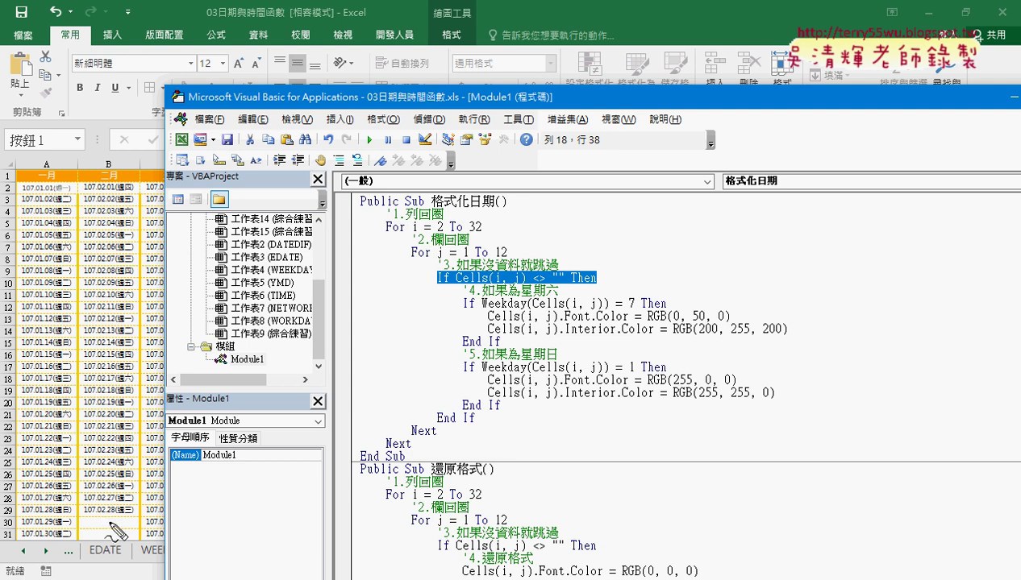
Select both weekend colouring If blocks in the 格式化日期 macro.
mouse_move(119, 532)
mouse_down()
mouse_move(96, 532)
mouse_move(129, 531)
mouse_up()
drag(488, 309, 530, 310)
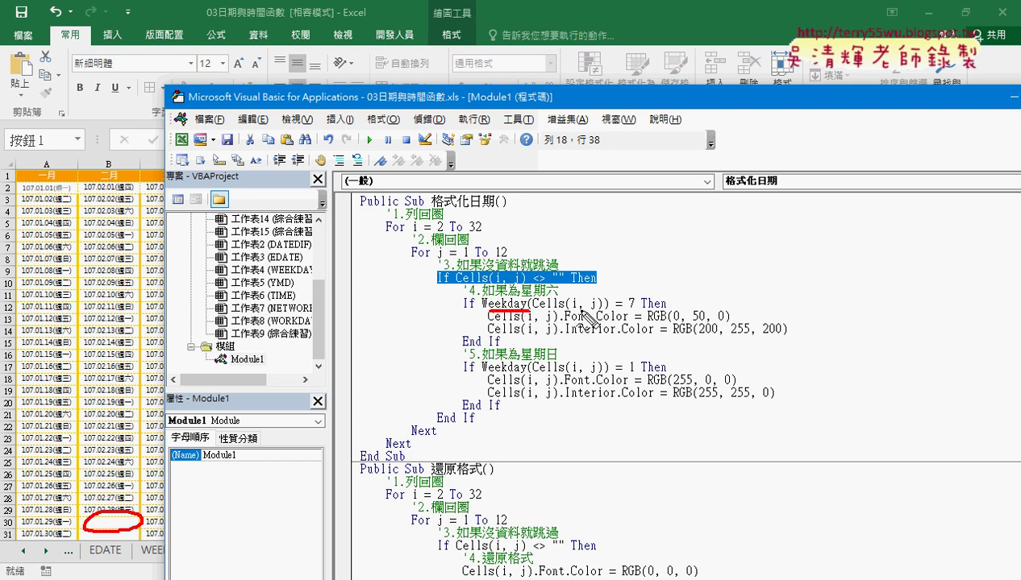
key(Escape)
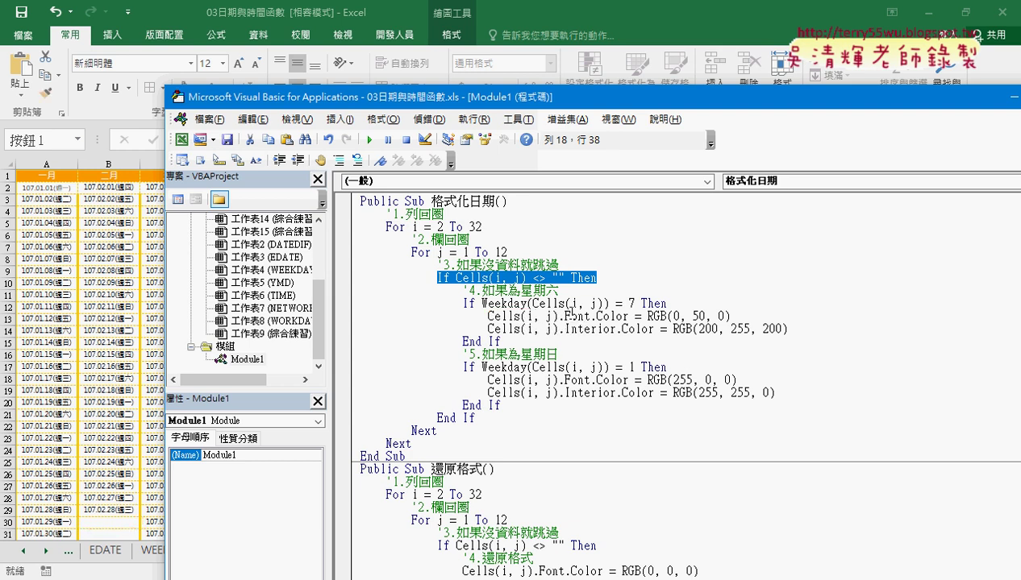
click(474, 403)
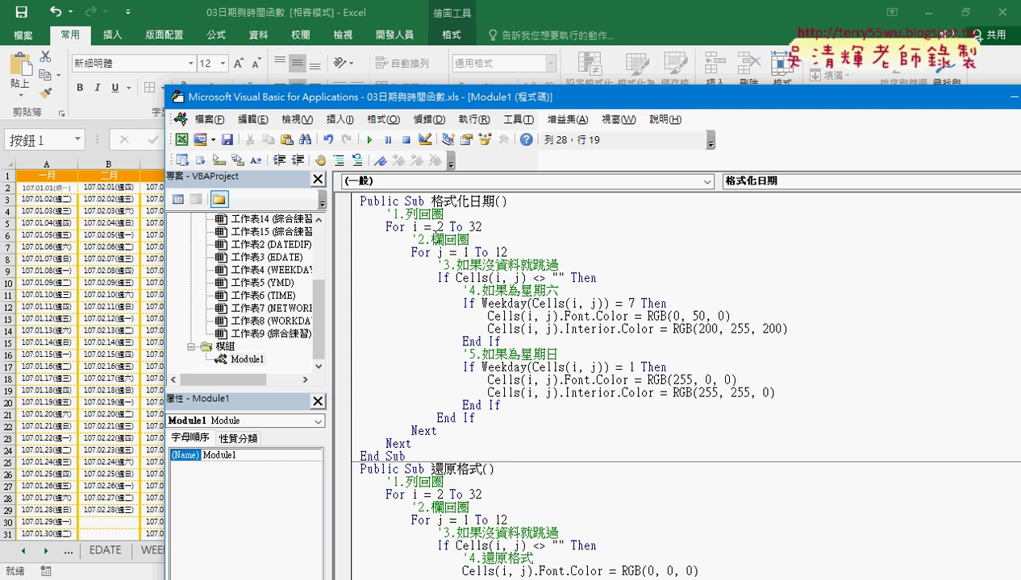
click(486, 418)
drag(498, 404, 332, 303)
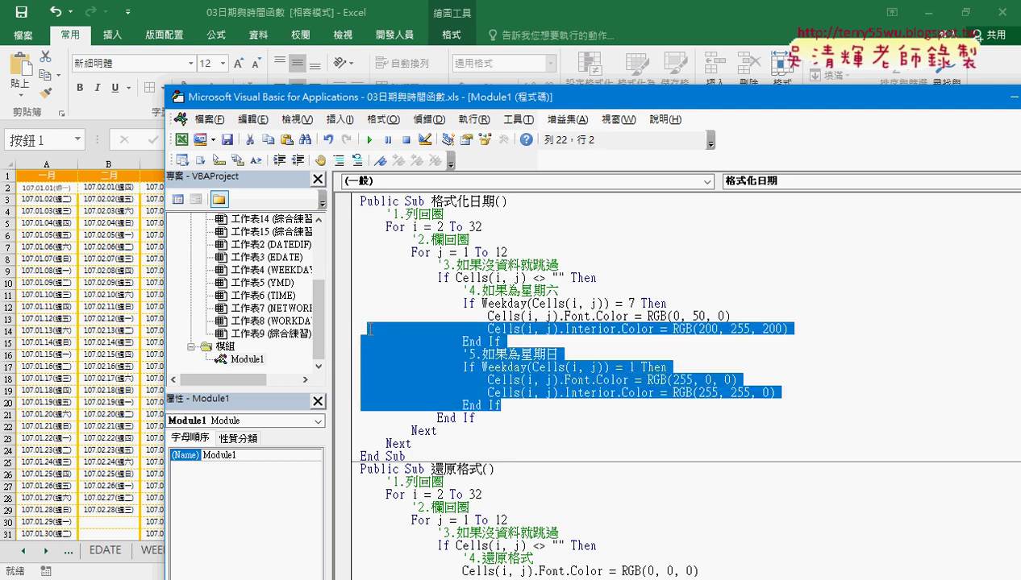
Delete the Saturday and Sunday colouring blocks from the 格式化日期 macro.
click(461, 329)
drag(500, 341, 373, 305)
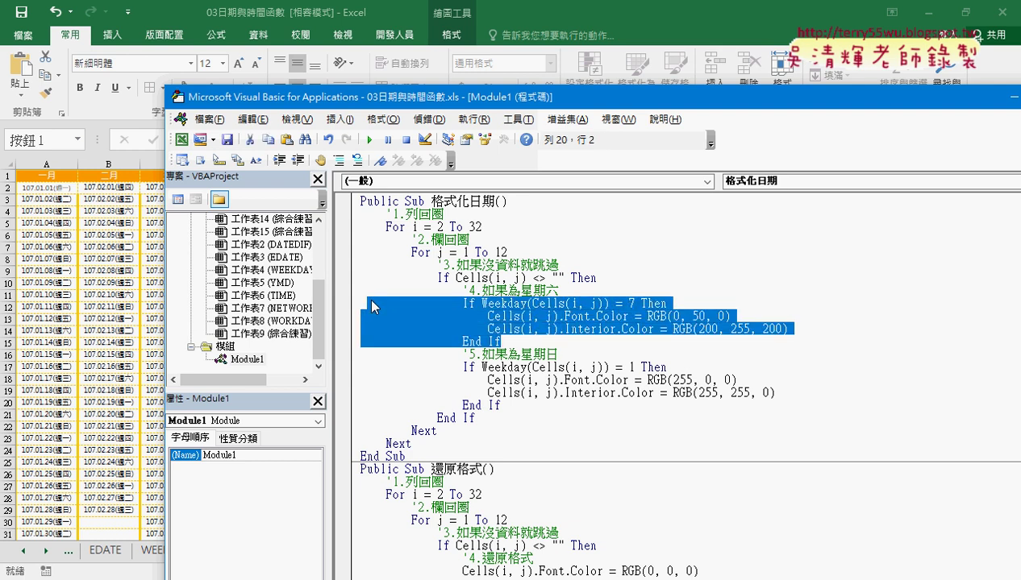
click(480, 326)
drag(502, 342, 347, 300)
key(Delete)
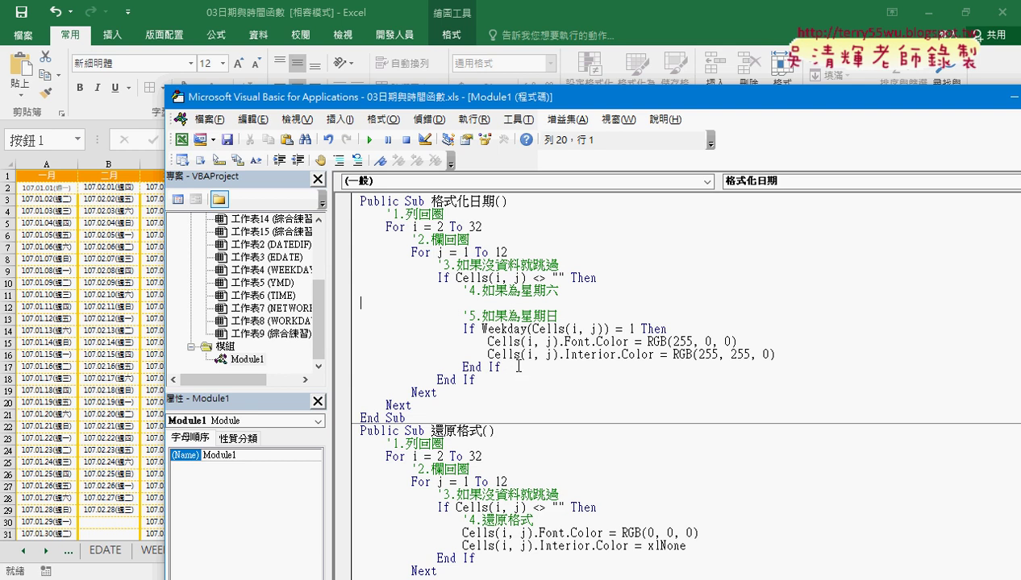
drag(518, 370, 361, 328)
key(Delete)
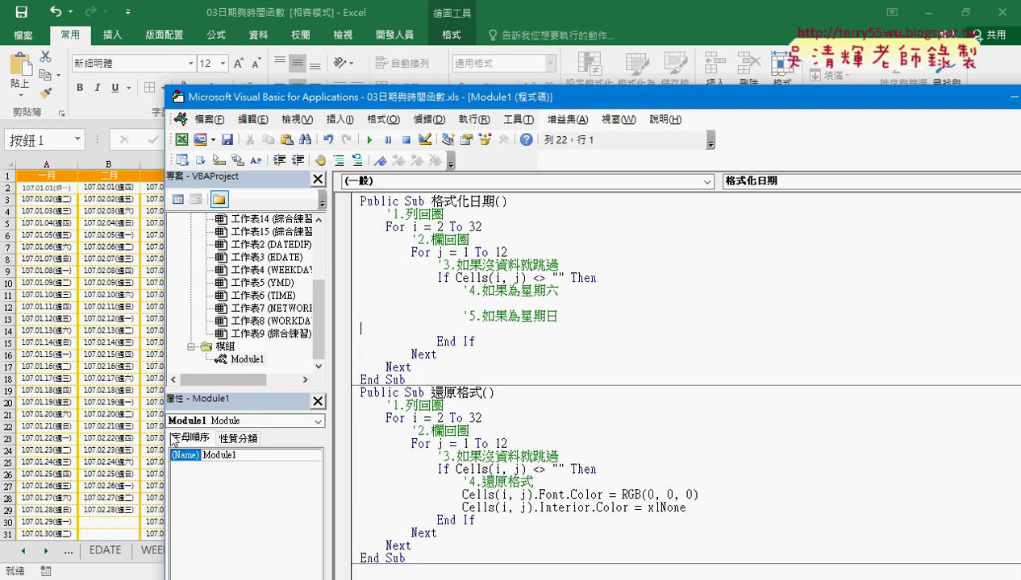
Type a new If Weekday(Cells(i, j)) = 7 Then … End If block for Saturday.
click(498, 305)
key(Tab)
key(Tab)
key(Tab)
key(Tab)
text(i)
text(f)
text(w)
text(eekday)
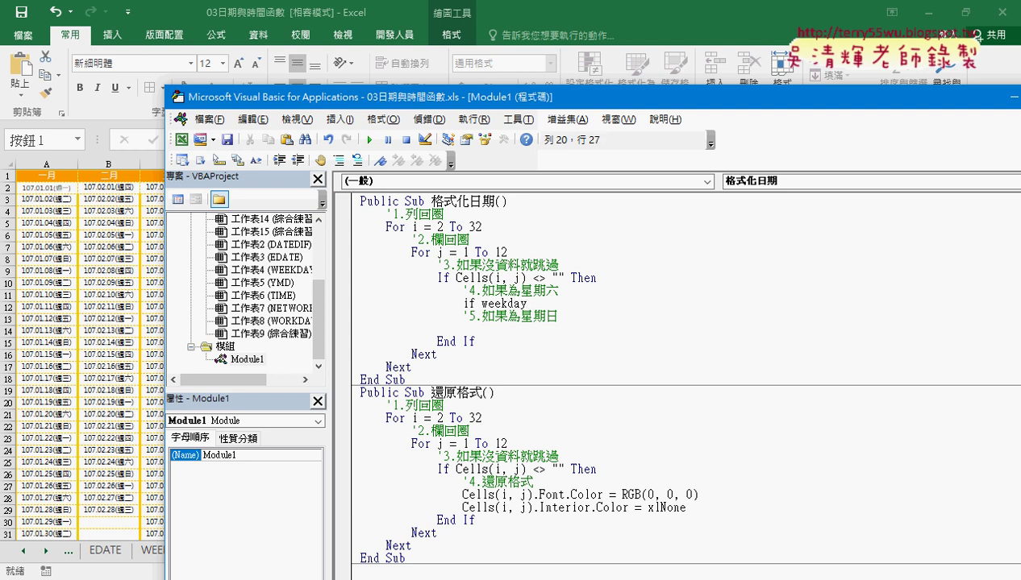
text(()
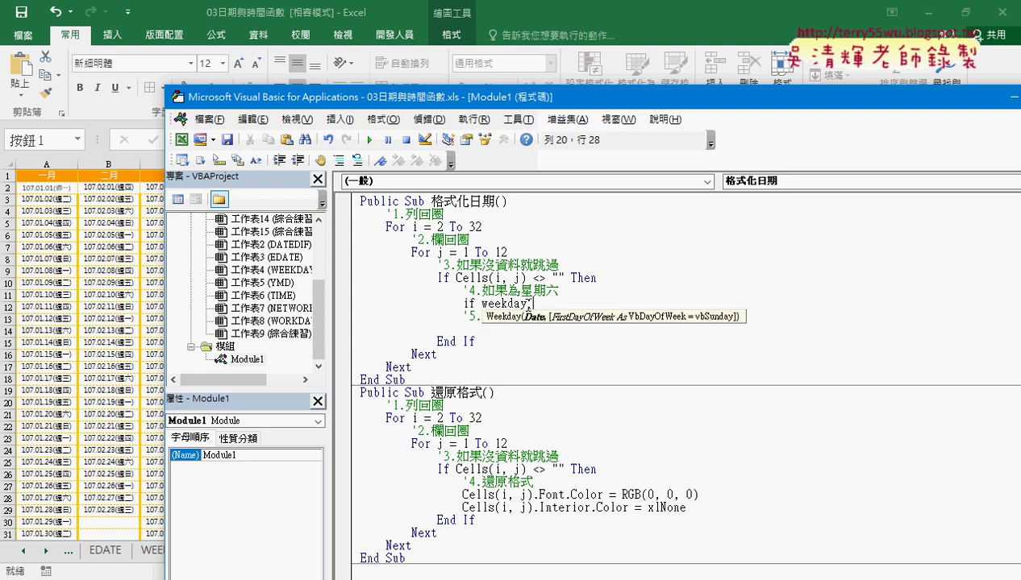
text(cells(i,j)
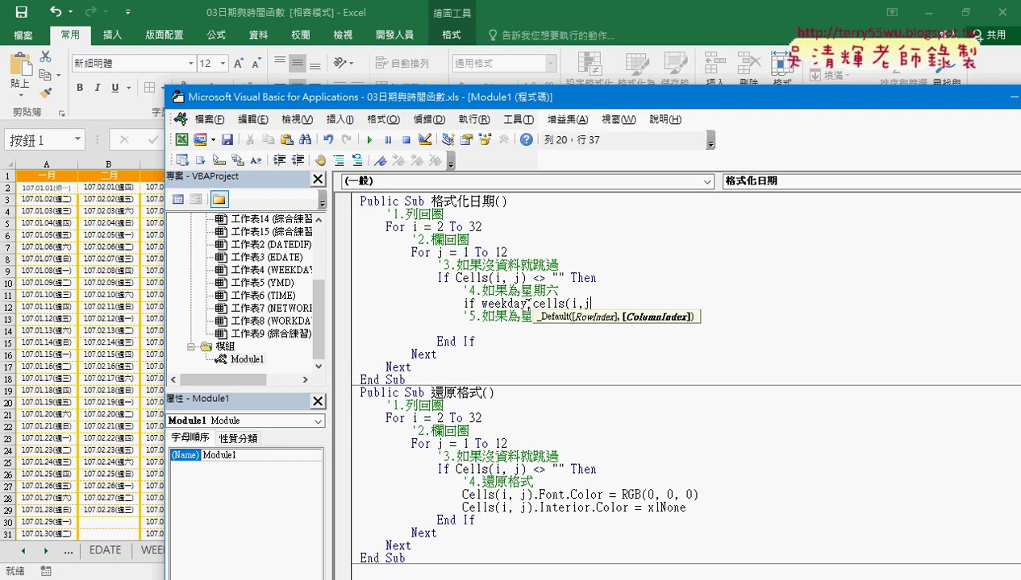
text())
drag(595, 300, 583, 300)
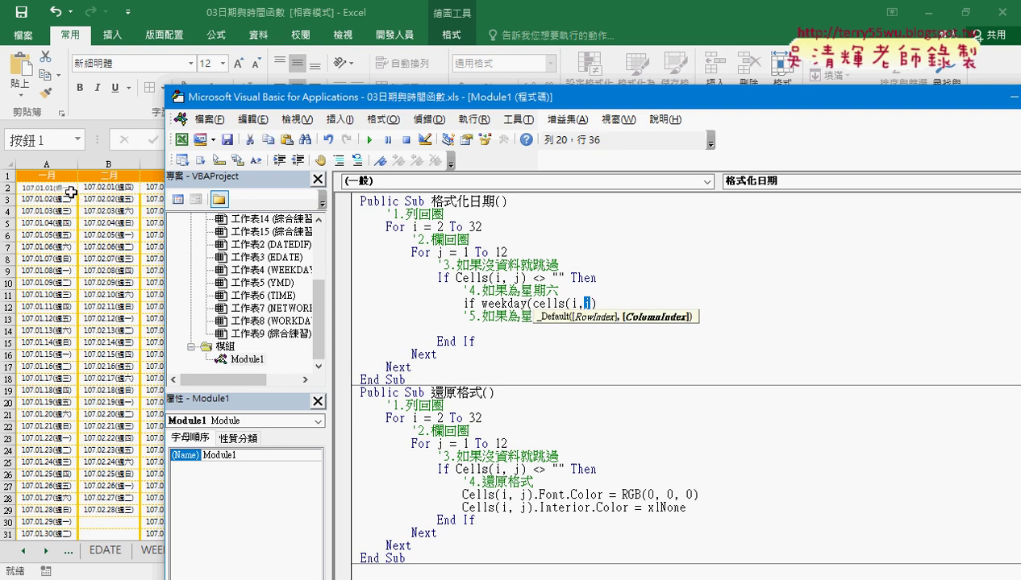
click(601, 303)
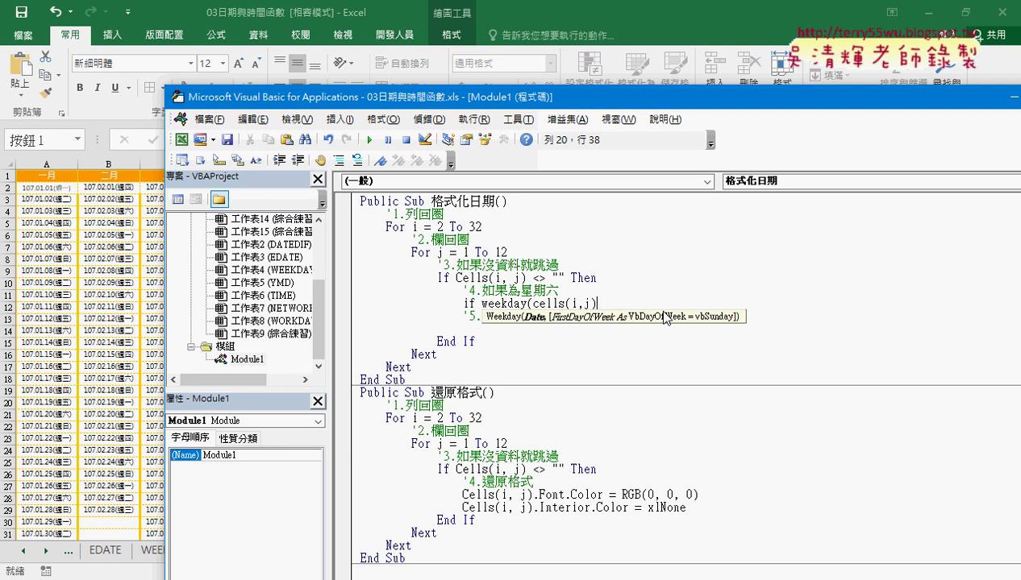
text()=7 )
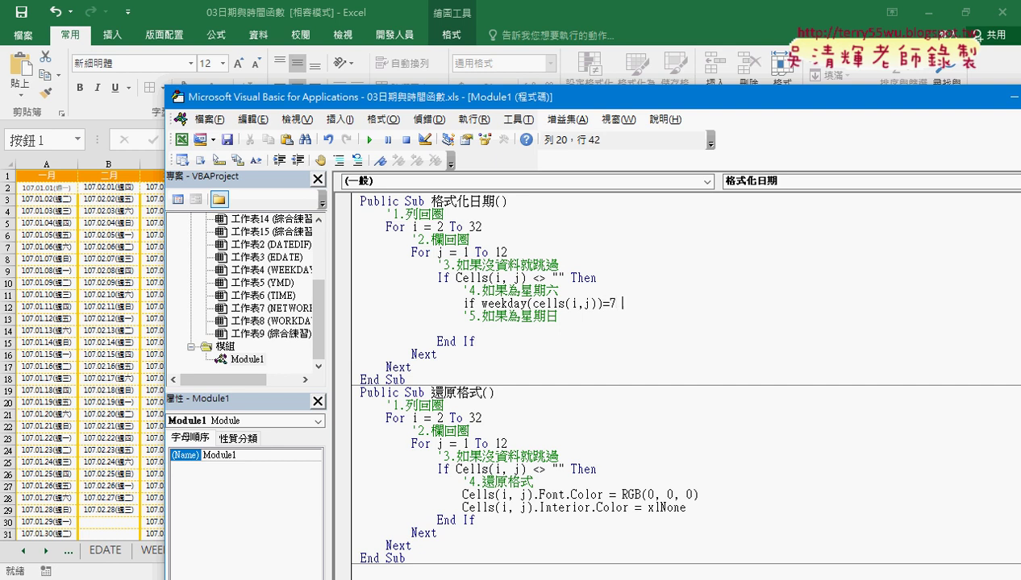
text(then)
key(Return)
text(e)
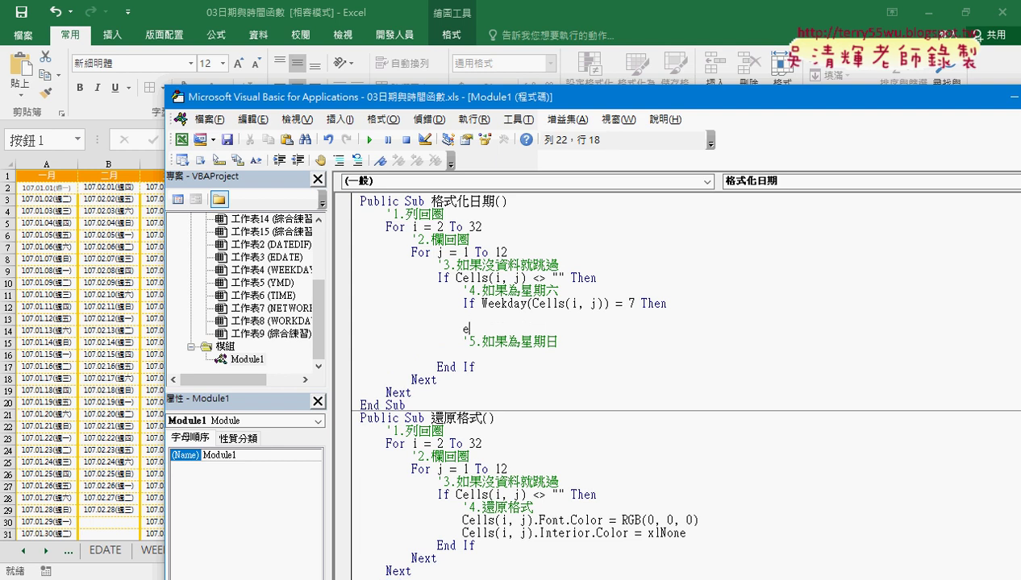
text(nd if)
key(Up)
key(Tab)
Begin the line Cells(i, j).Font.Color = RGB( inside the Saturday block.
double_click(599, 303)
mouse_move(600, 308)
mouse_down()
mouse_move(533, 305)
mouse_move(535, 315)
mouse_up()
text(.font.color=)
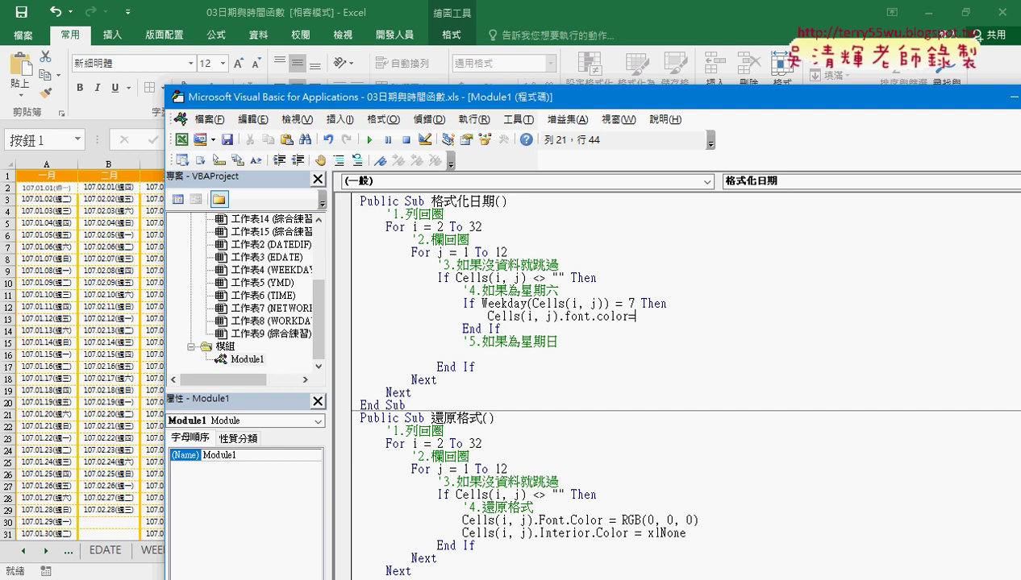
text(rgb()
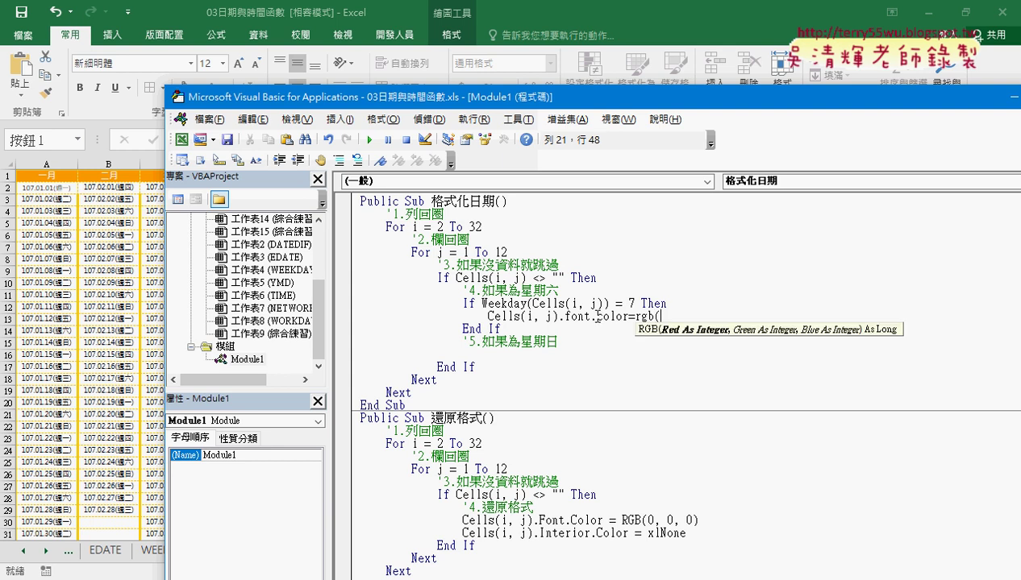
click(512, 8)
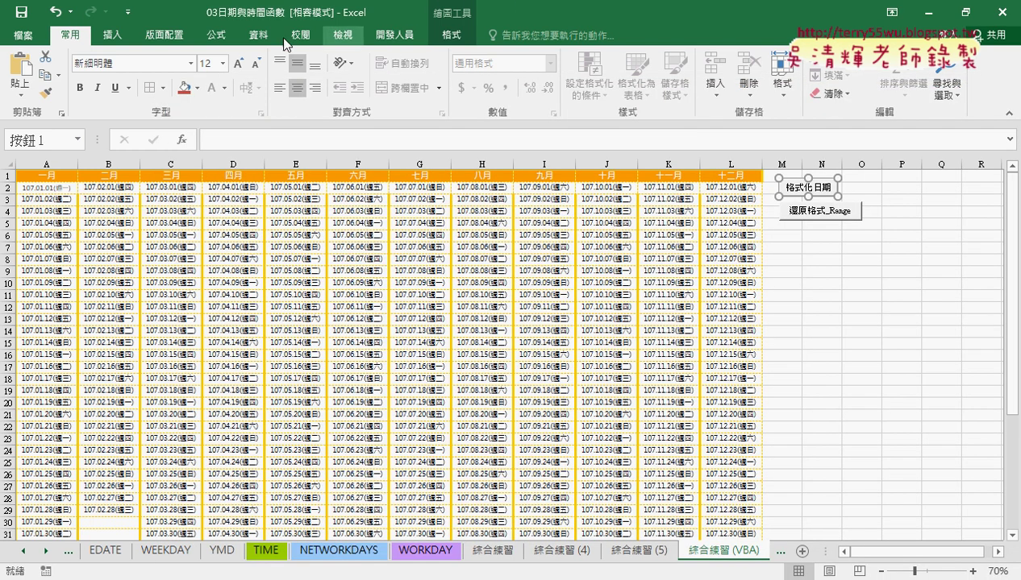
click(197, 88)
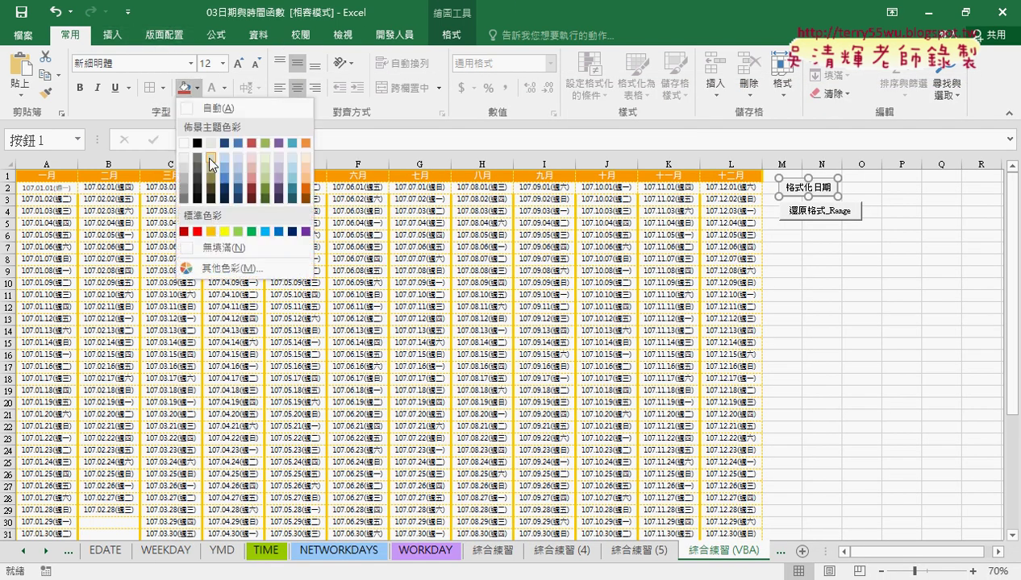
click(239, 268)
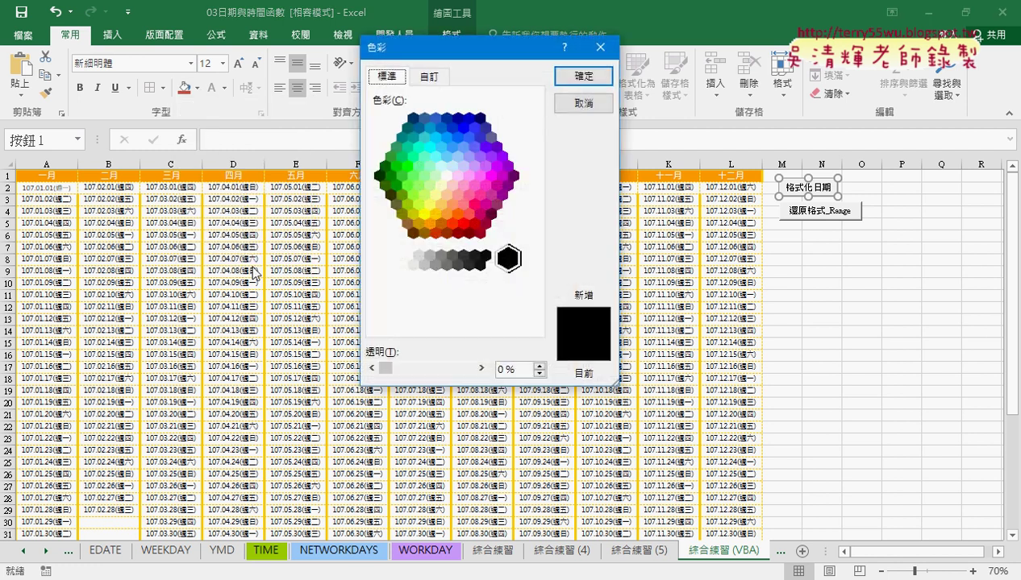
click(431, 78)
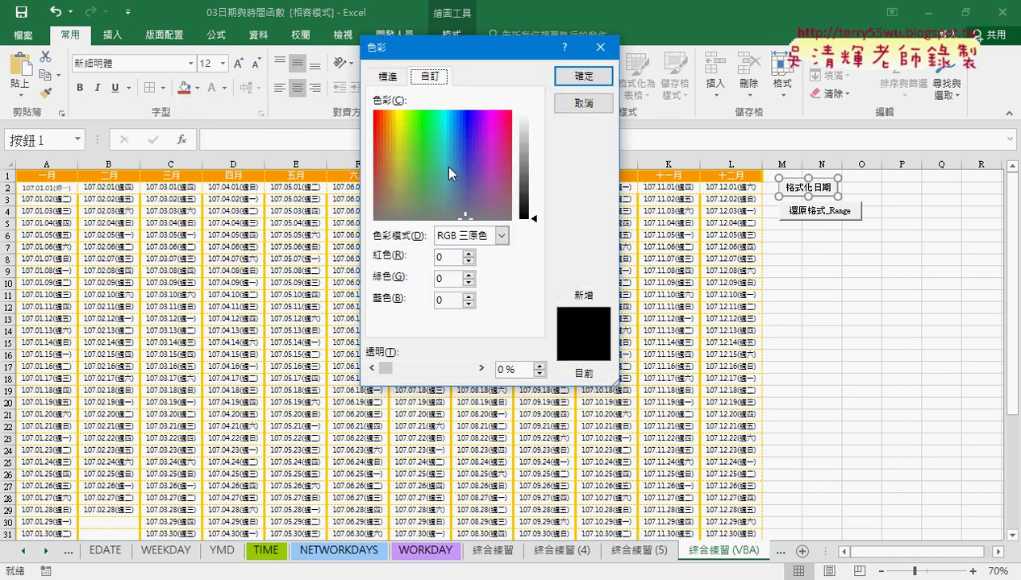
click(388, 76)
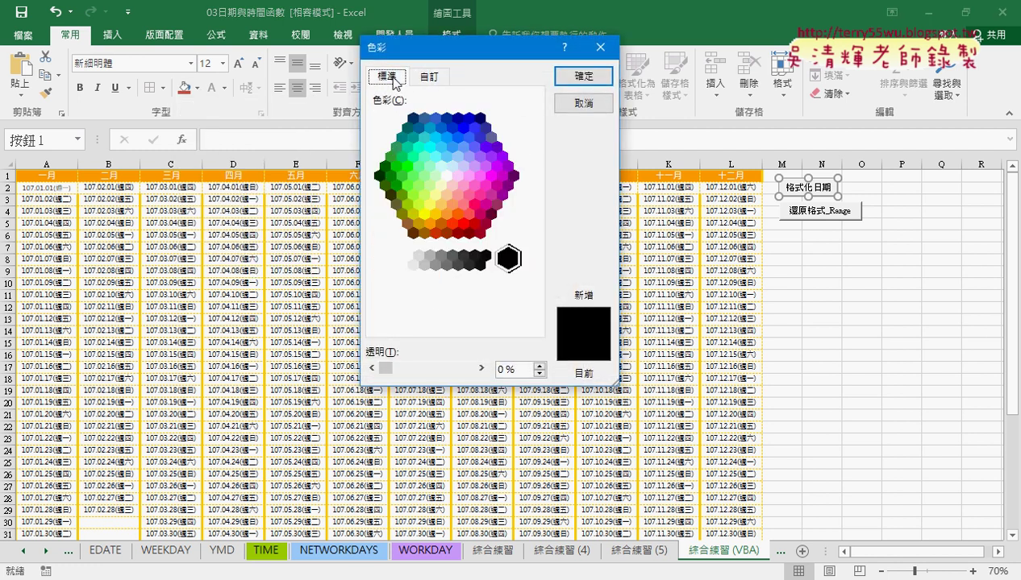
click(396, 192)
click(428, 79)
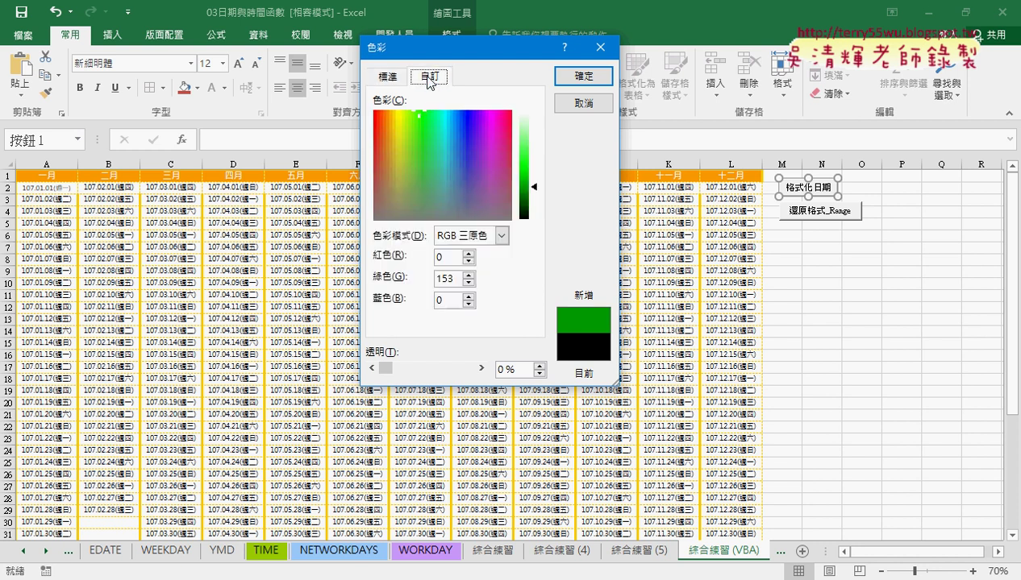
drag(531, 186, 536, 142)
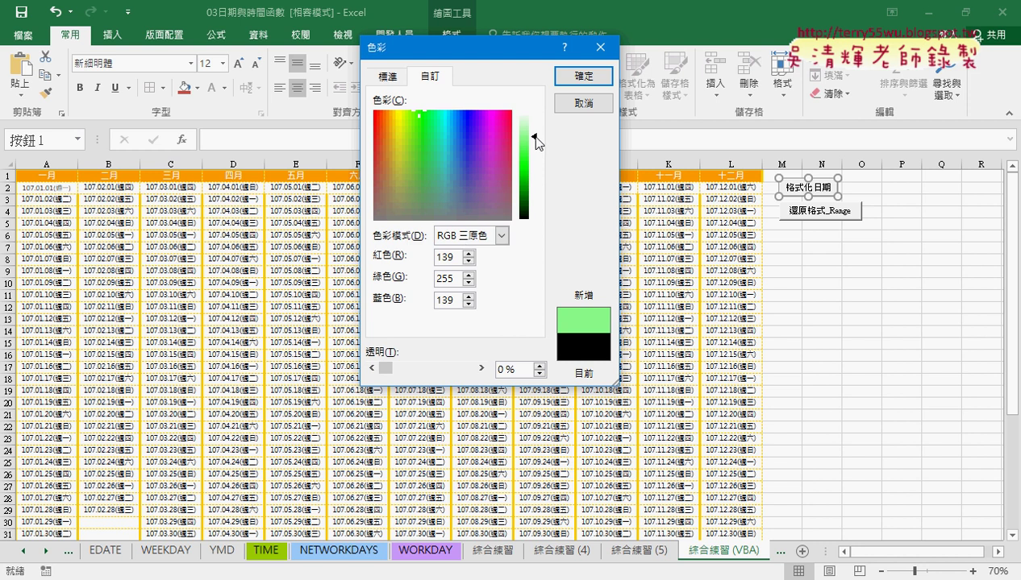
double_click(445, 257)
text(200)
click(405, 298)
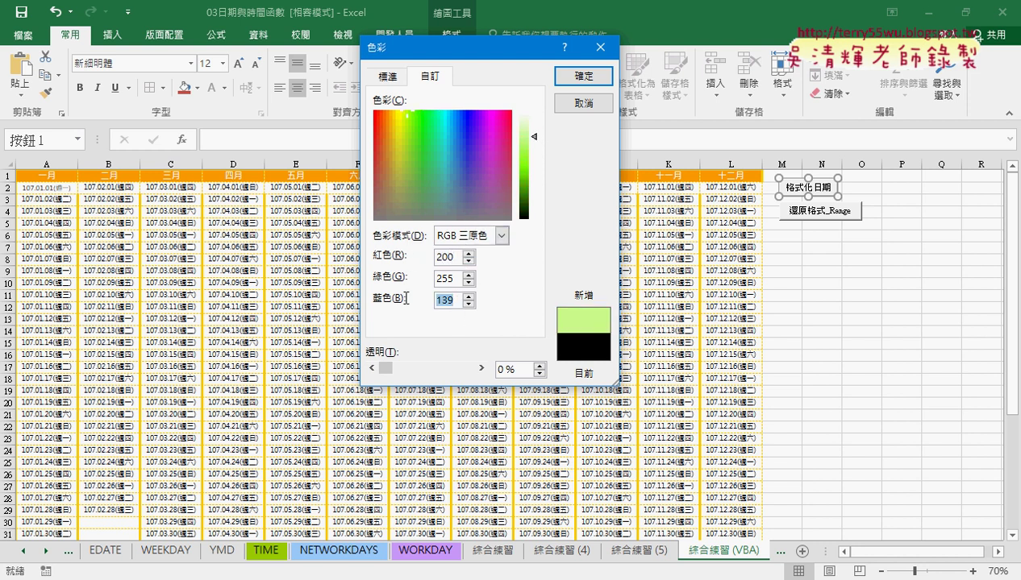
text(200)
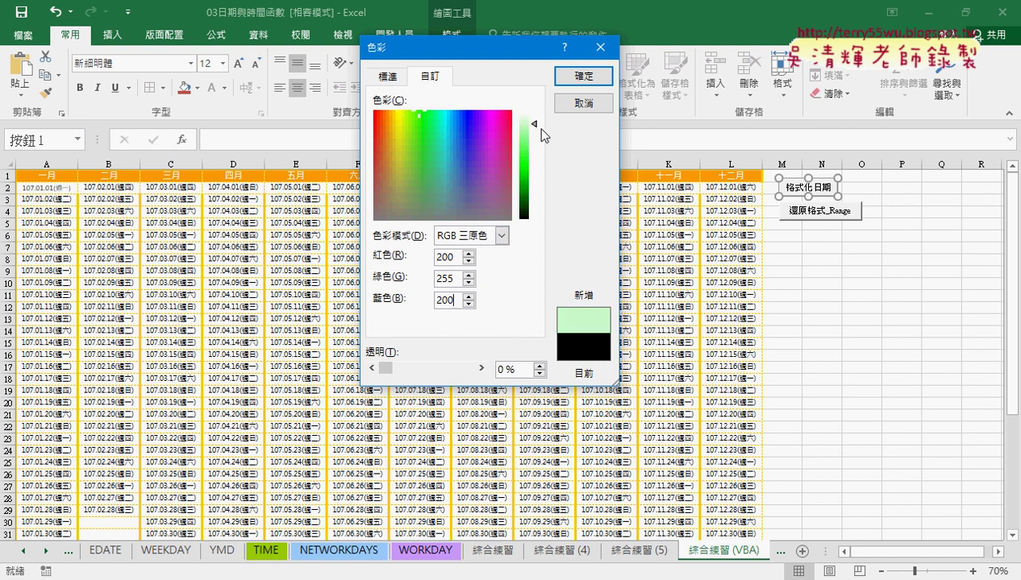
drag(536, 128, 531, 214)
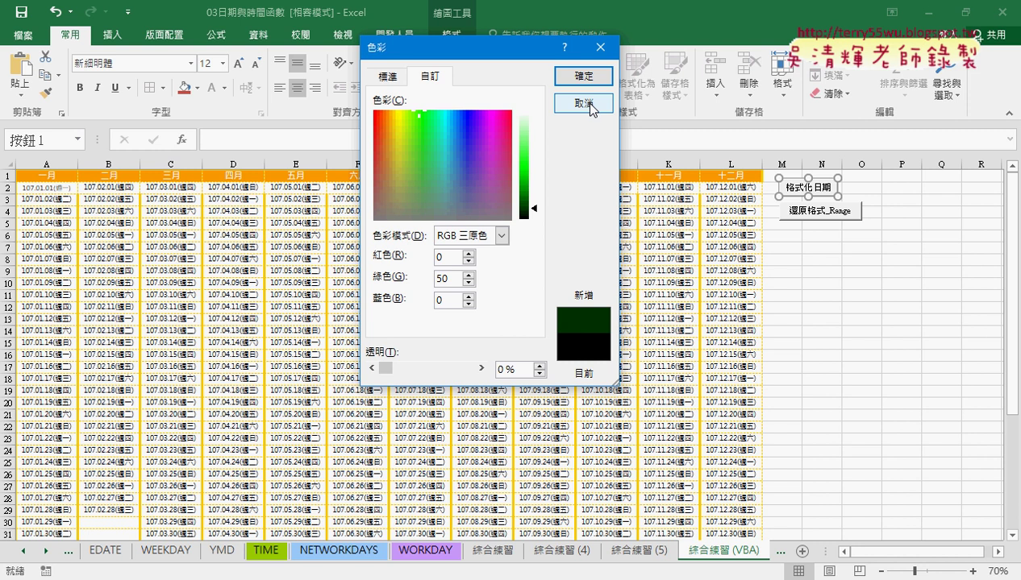
click(591, 104)
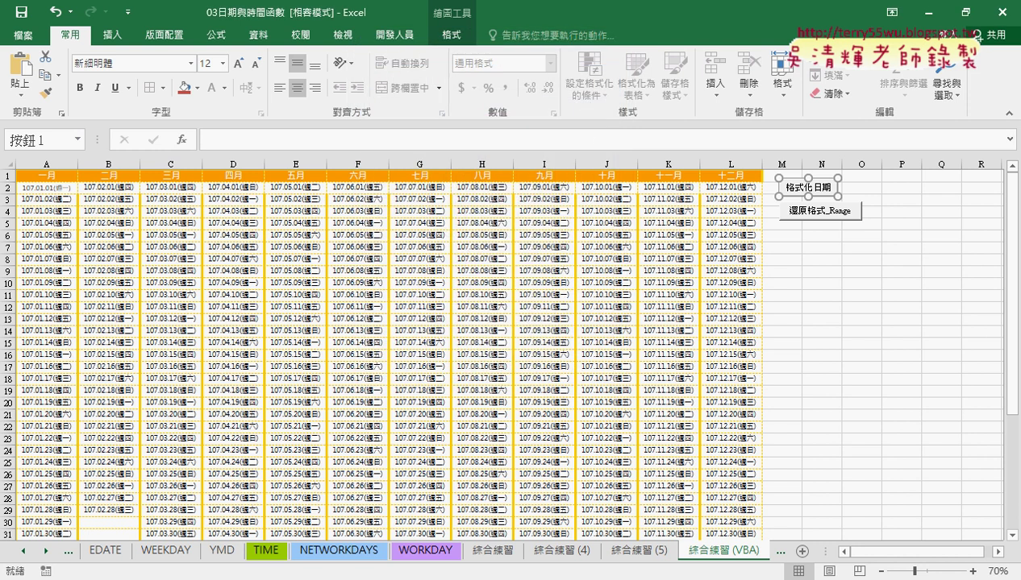
Set the Saturday font colour to RGB(0, 50, 0).
click(387, 532)
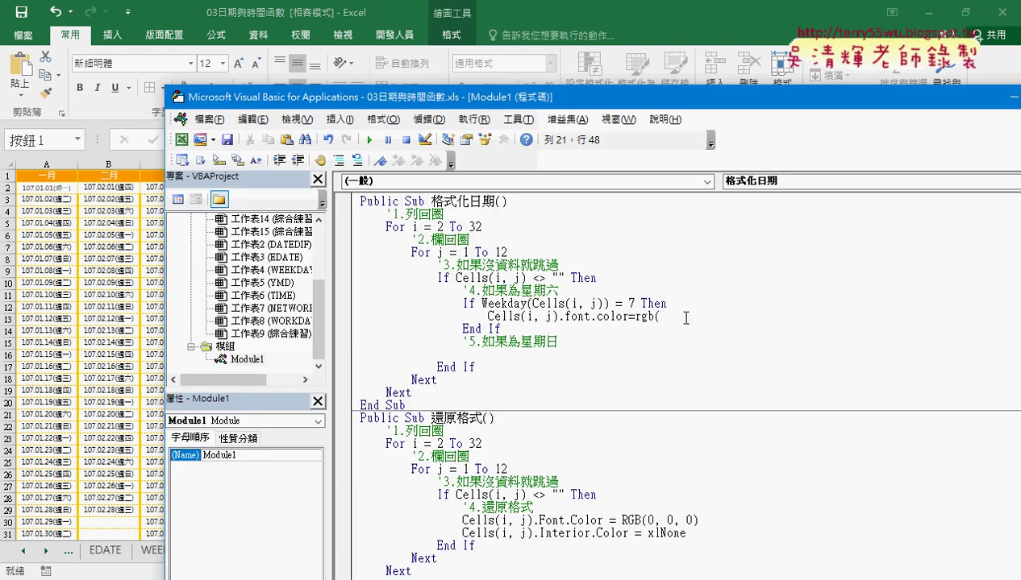
text(200)
text(,255)
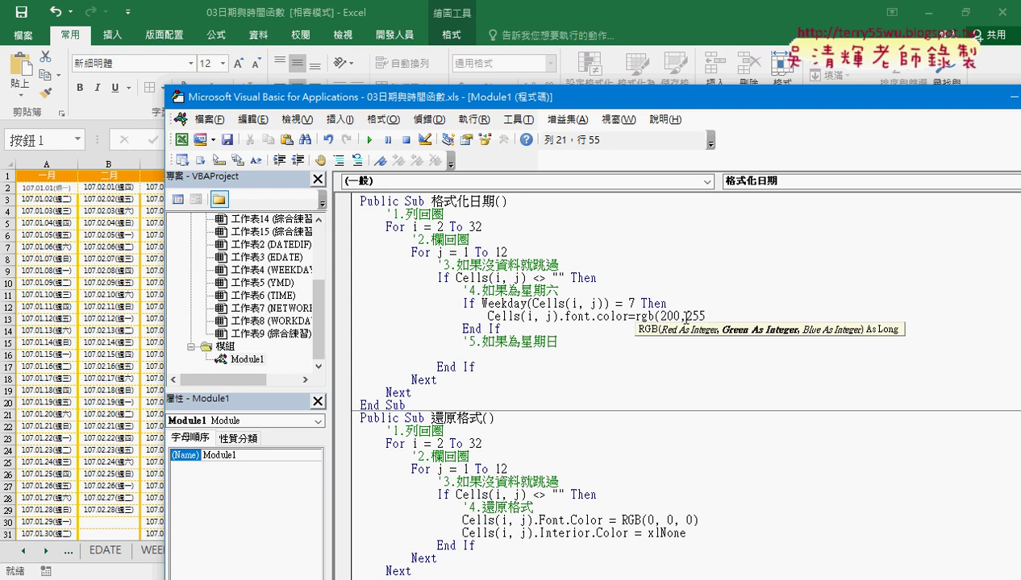
text(,200)
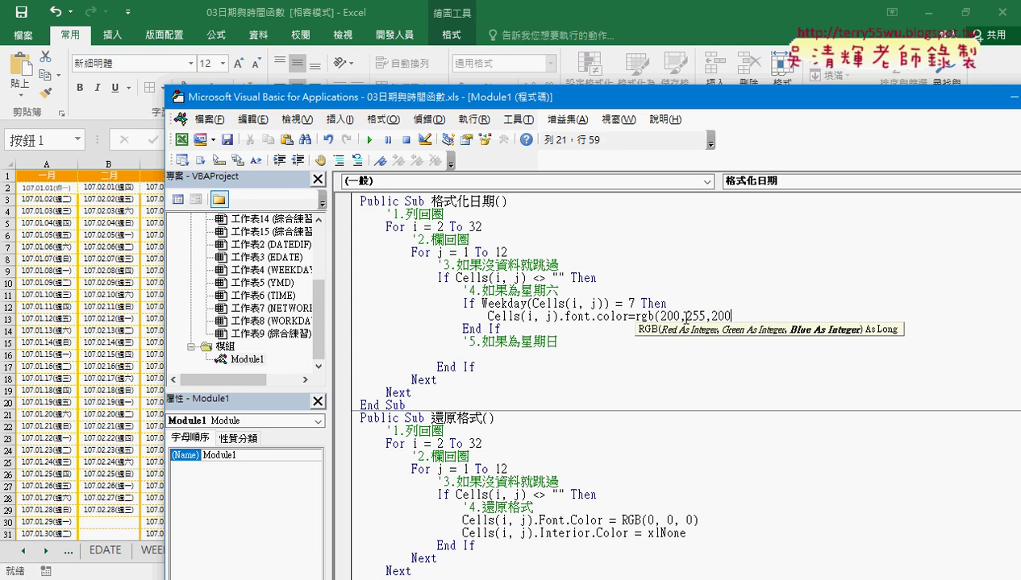
text())
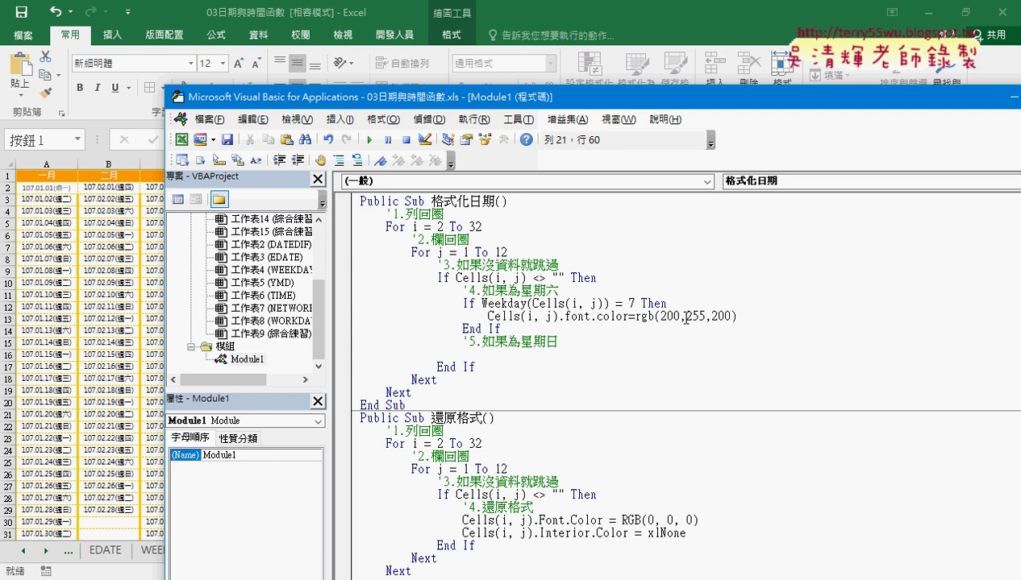
key(Left)
key(Left)
key(Left)
key(Left)
key(Left)
key(Left)
key(Left)
key(Delete)
key(Delete)
click(672, 317)
key(Delete)
key(Delete)
key(Right)
text(0)
key(Right)
key(Delete)
key(Delete)
key(End)
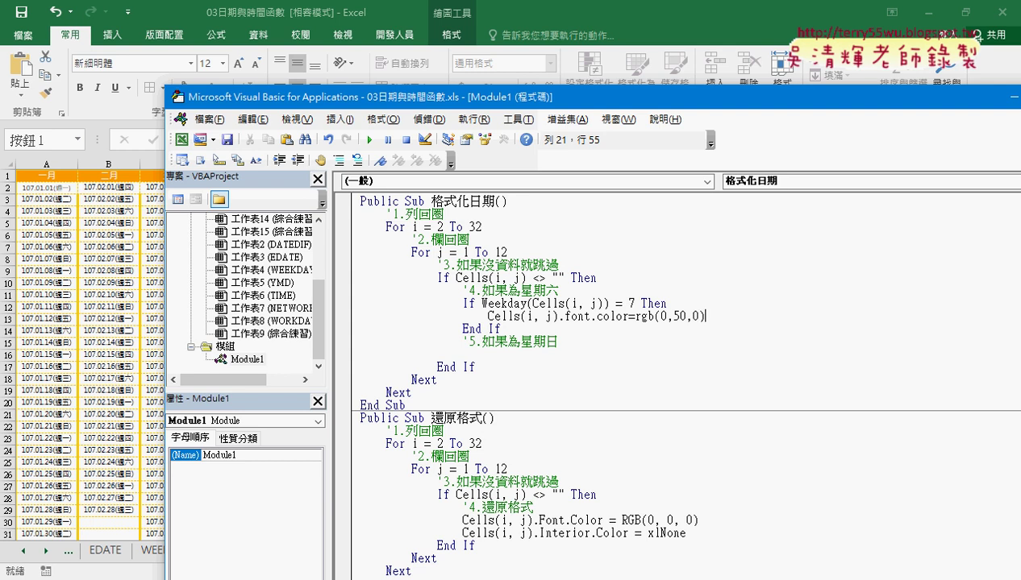
key(Return)
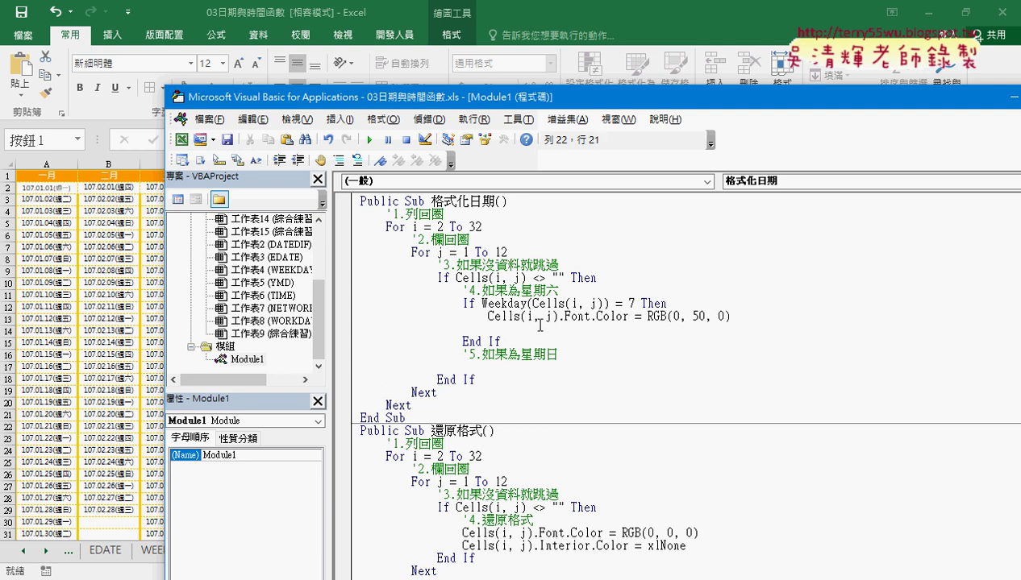
Add a Saturday fill line Cells(i, j).Interior.Color = RGB(200, 255, 200).
mouse_move(487, 316)
mouse_down()
mouse_move(520, 317)
mouse_move(486, 329)
mouse_up()
text(.)
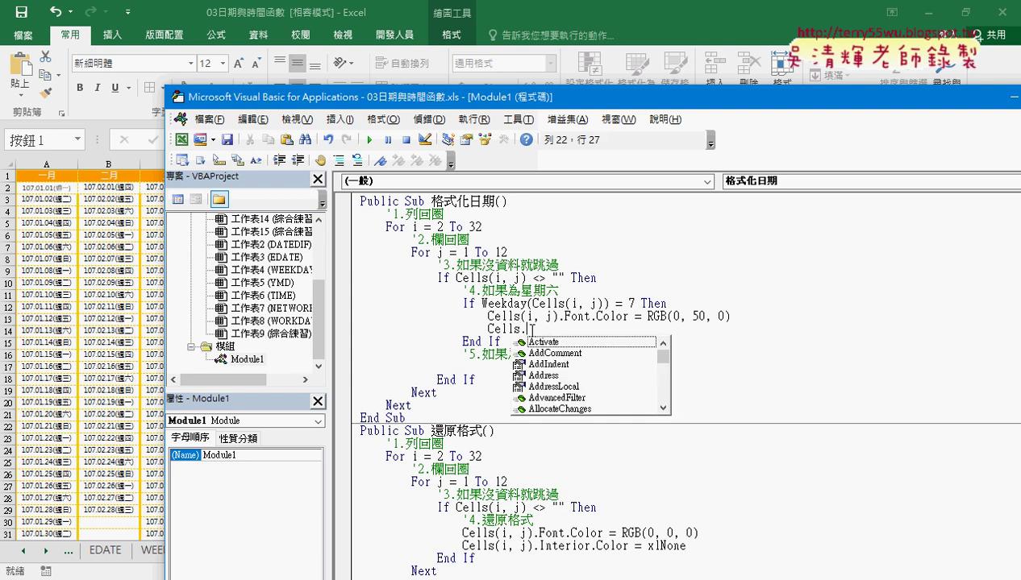
text(in)
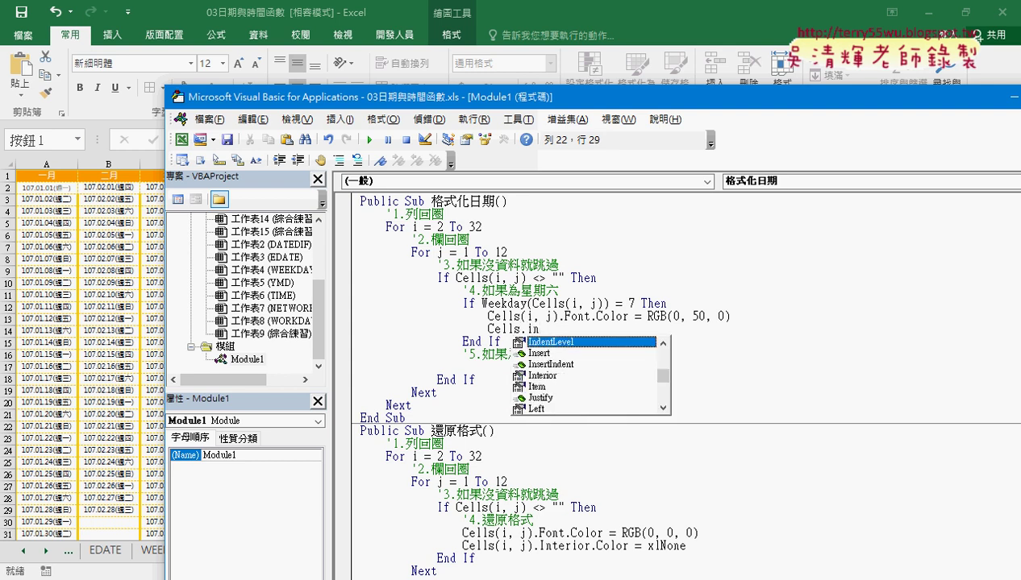
key(Down)
key(Down)
key(Down)
key(space)
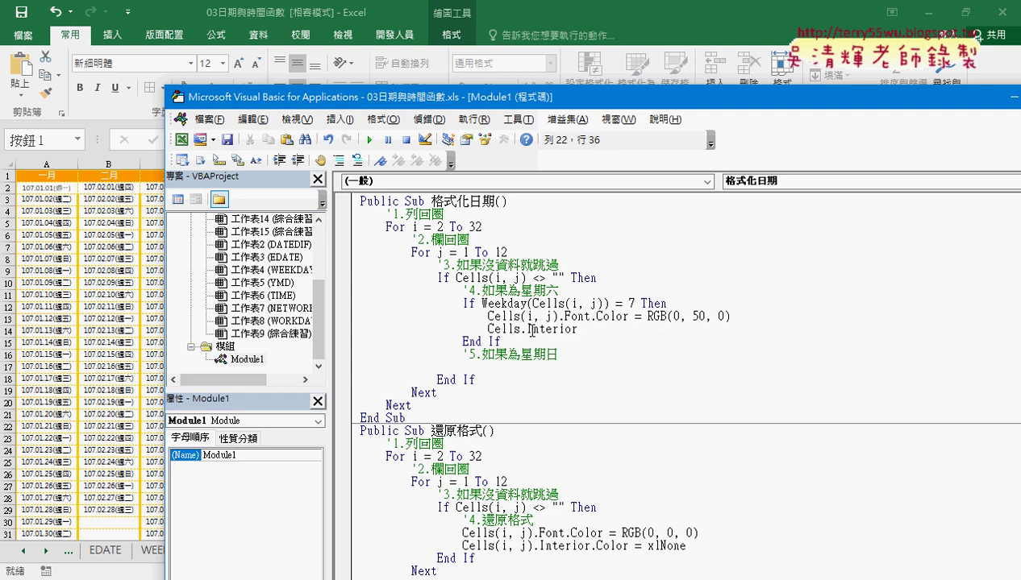
key(BackSpace)
text(.)
key(Down)
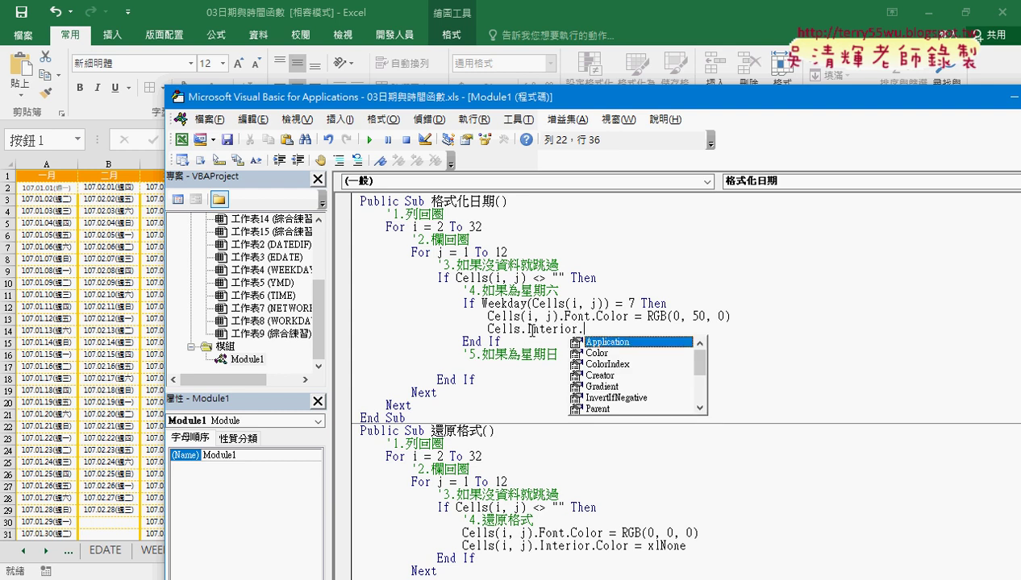
key(Down)
key(space)
mouse_move(562, 317)
mouse_down()
mouse_move(521, 317)
mouse_move(522, 330)
mouse_up()
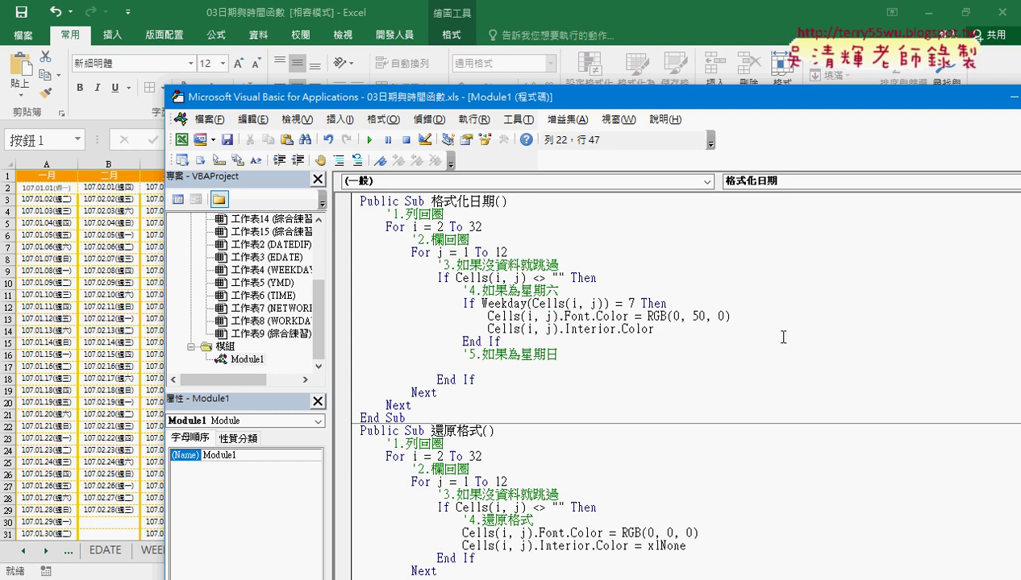
mouse_move(732, 316)
mouse_down()
mouse_move(632, 317)
mouse_move(655, 329)
mouse_move(725, 330)
mouse_up()
text(= RGB(0, 50, 0)
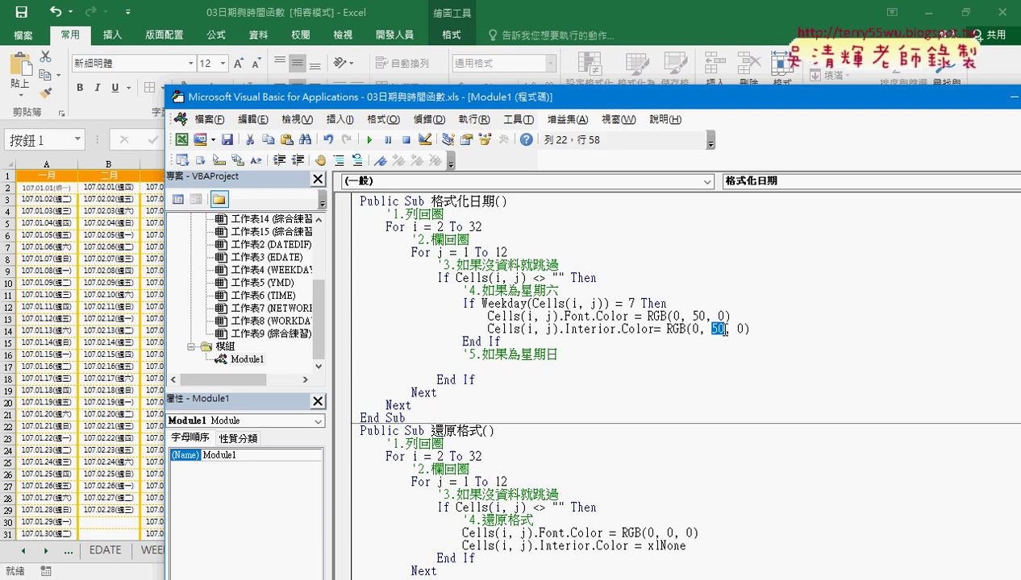
text(255)
key(Right)
key(Right)
text(20)
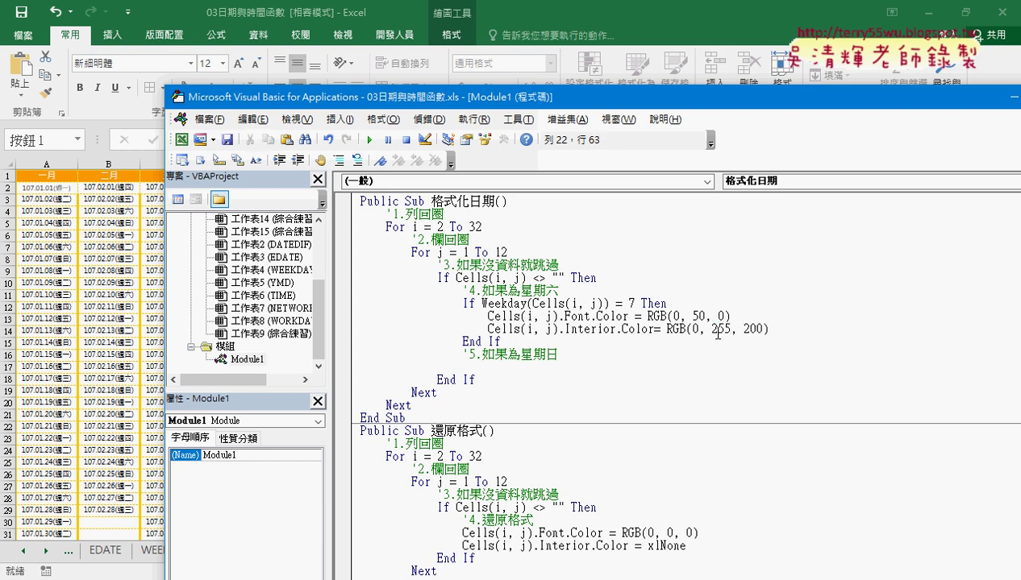
click(688, 329)
text(20)
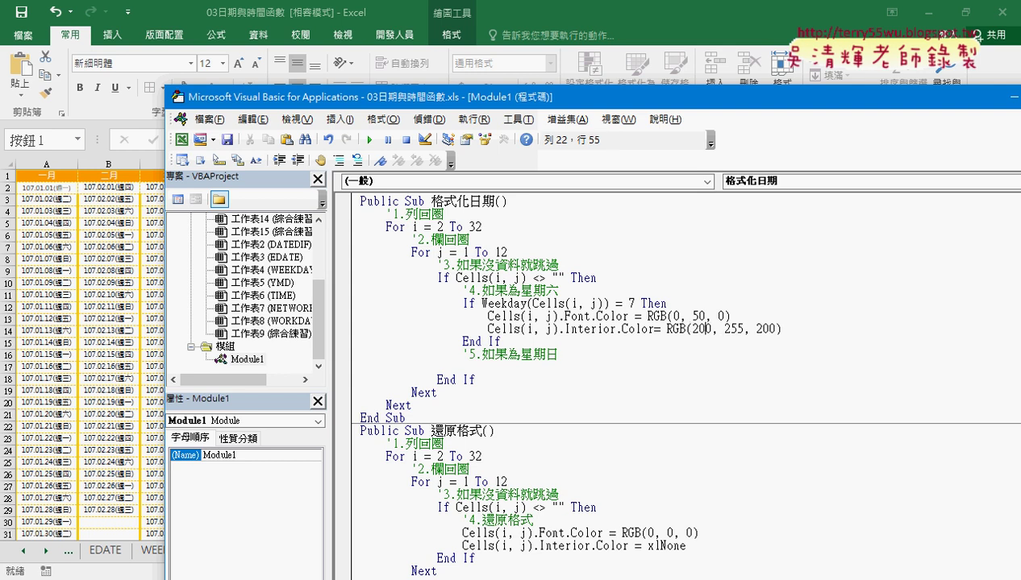
mouse_move(501, 342)
mouse_down()
mouse_move(328, 309)
mouse_move(362, 368)
mouse_up()
Make the copied Sunday block test Weekday = 1 with red font RGB(255, 0, 0).
double_click(629, 368)
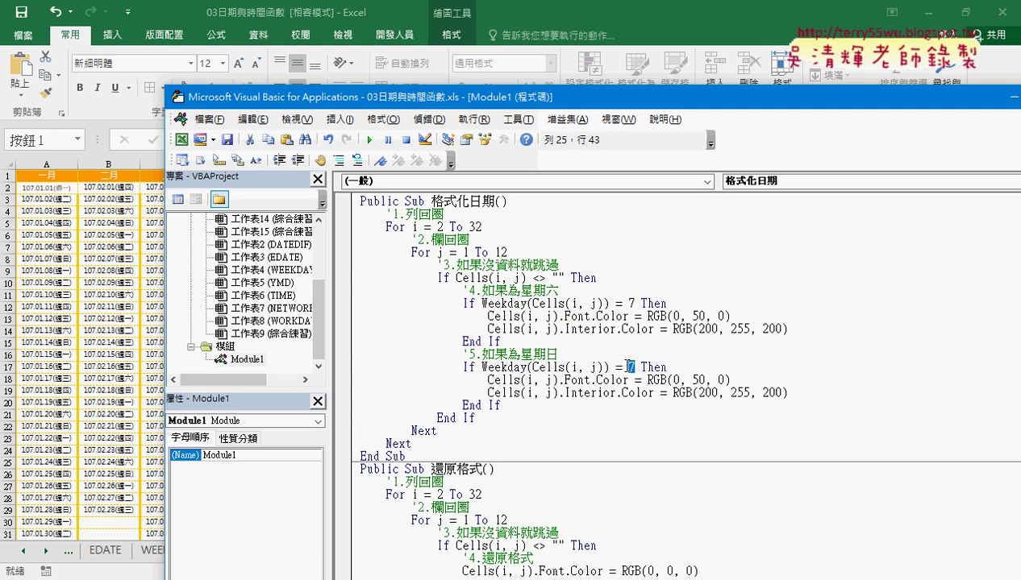
text(1)
click(677, 380)
drag(677, 379, 682, 377)
text(255)
key(Right)
key(Delete)
Change the Sunday fill colour to yellow RGB(255, 255, 0).
key(Down)
key(Delete)
key(Delete)
text(25)
key(Delete)
text(5)
key(Right)
key(Right)
key(Right)
key(Right)
key(Delete)
key(Delete)
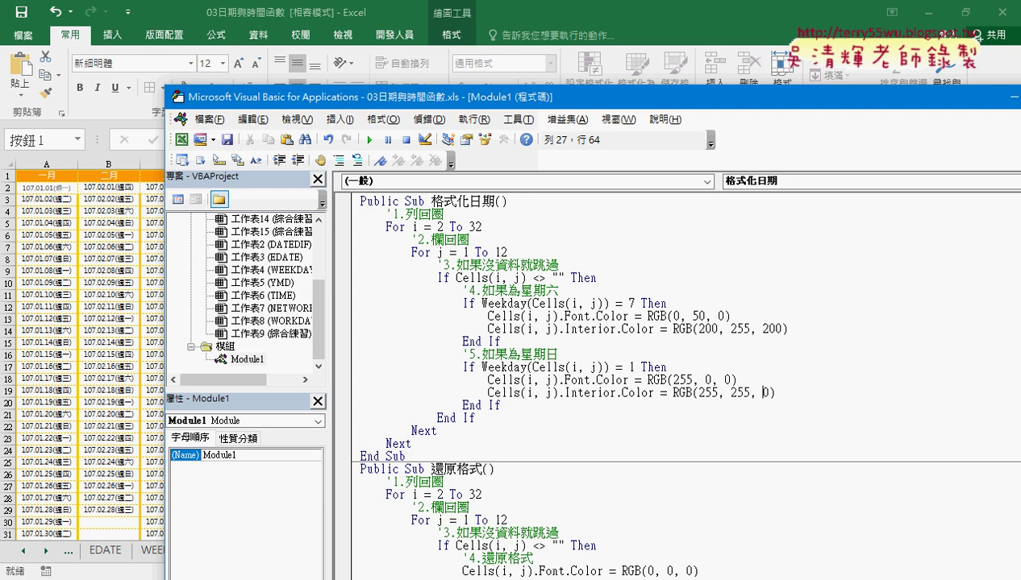
Shade weekends with 格式化日期, check the D2 and I2 formulas, then clear with 還原格式_Range.
click(112, 365)
click(848, 357)
click(812, 191)
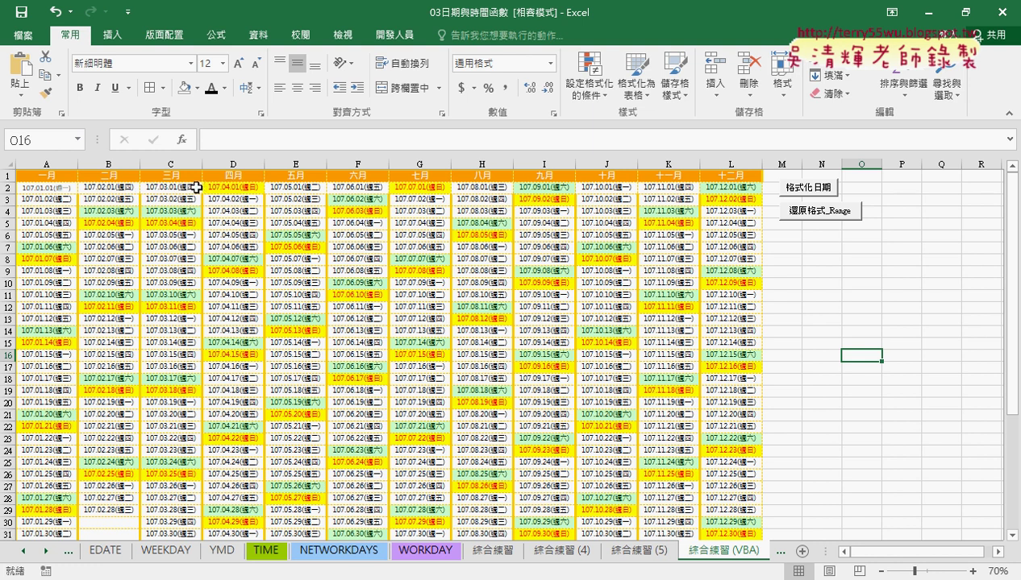
click(226, 188)
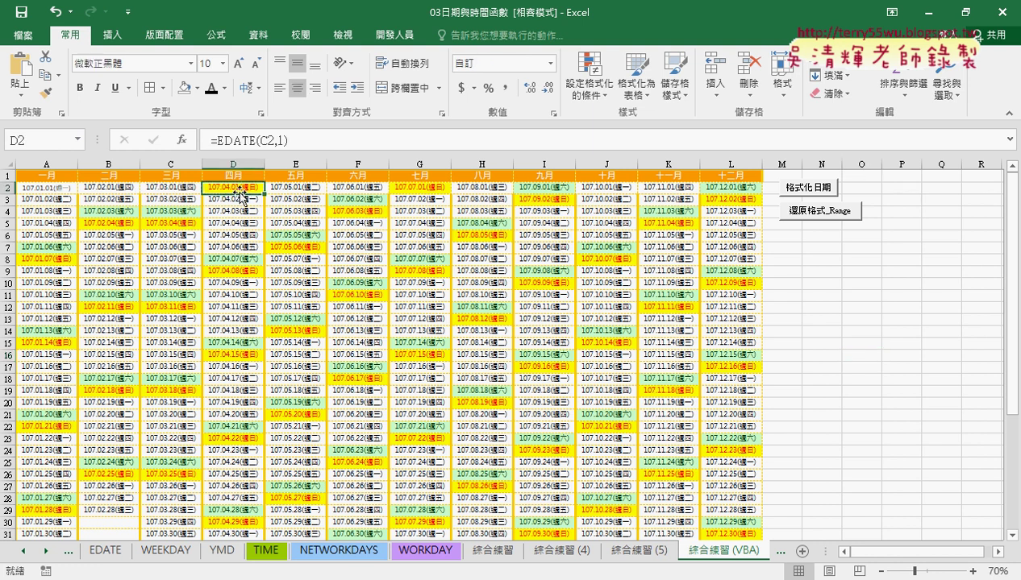
click(524, 187)
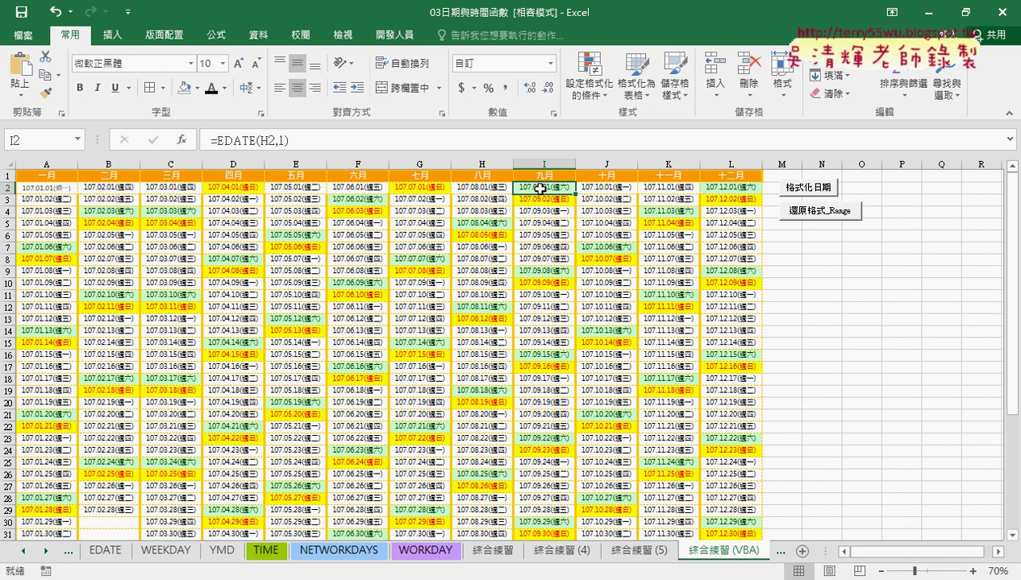
click(823, 212)
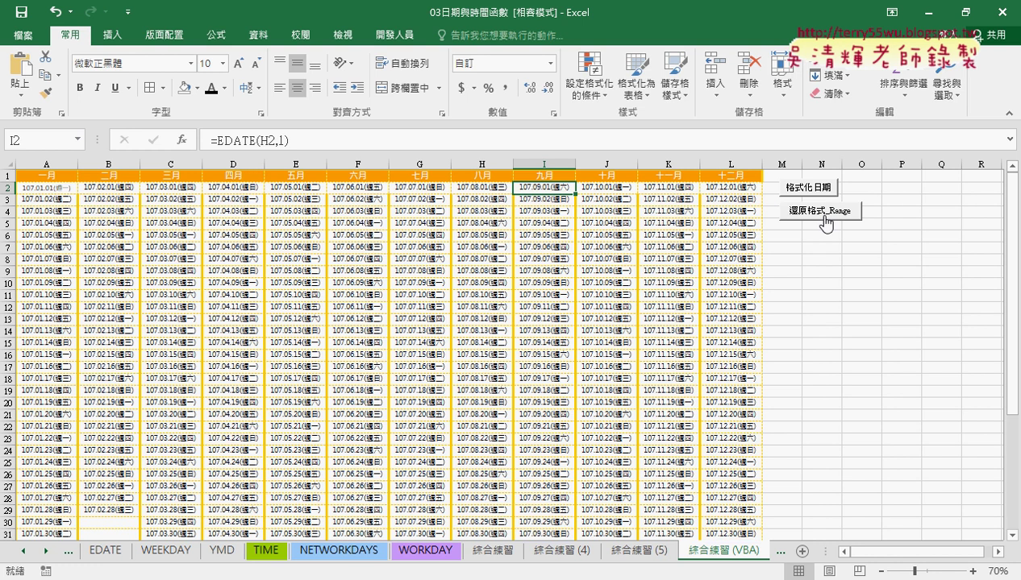
right_click(806, 193)
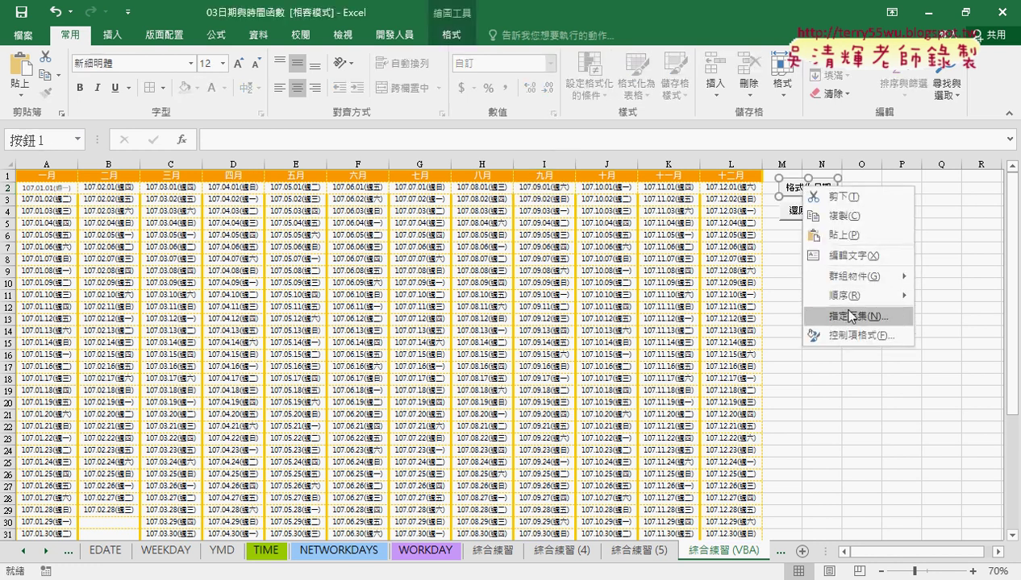
click(843, 314)
click(955, 196)
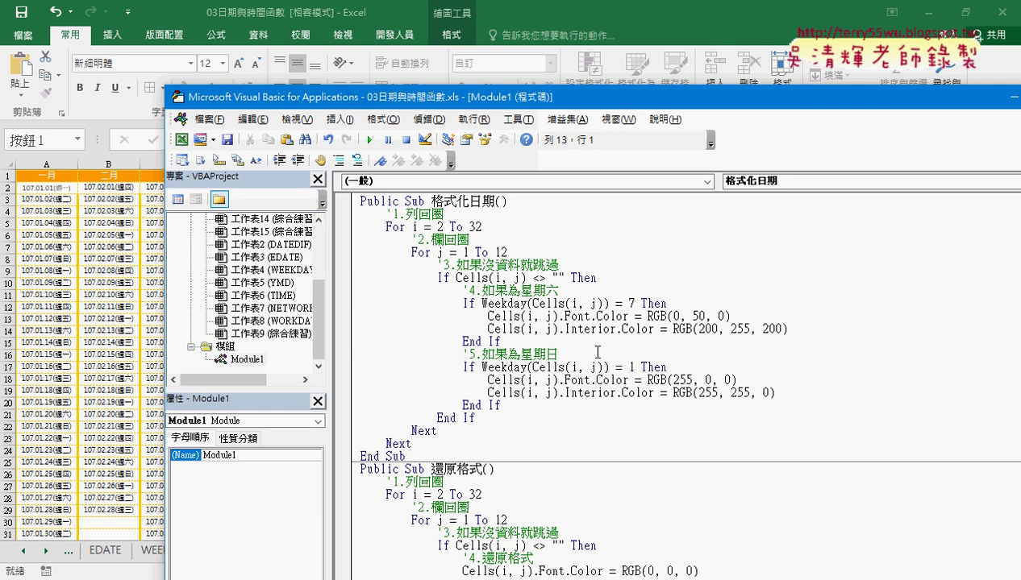
scroll(598, 352, down, 3)
scroll(598, 353, down, 1)
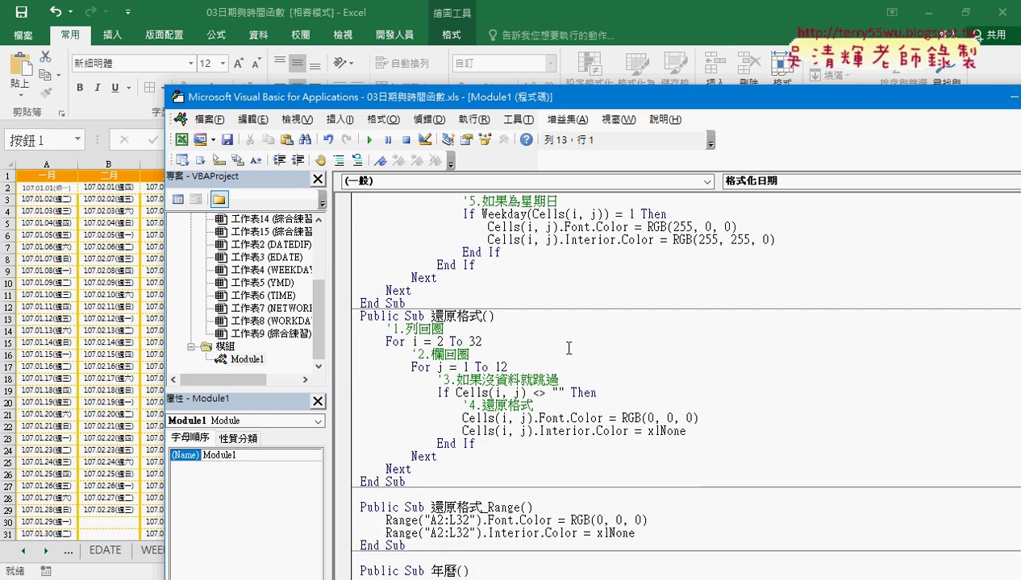
drag(698, 417, 623, 416)
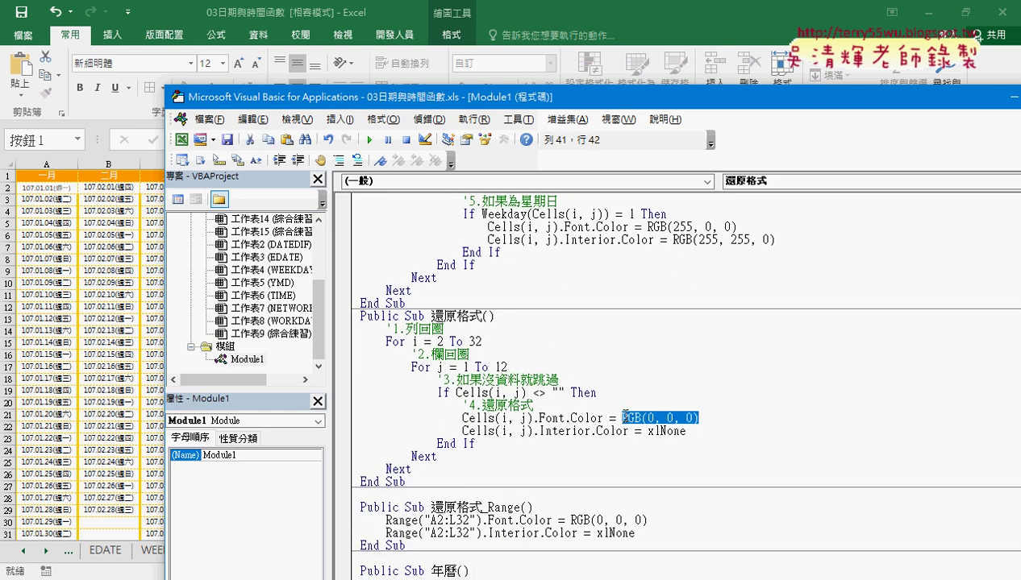
double_click(669, 431)
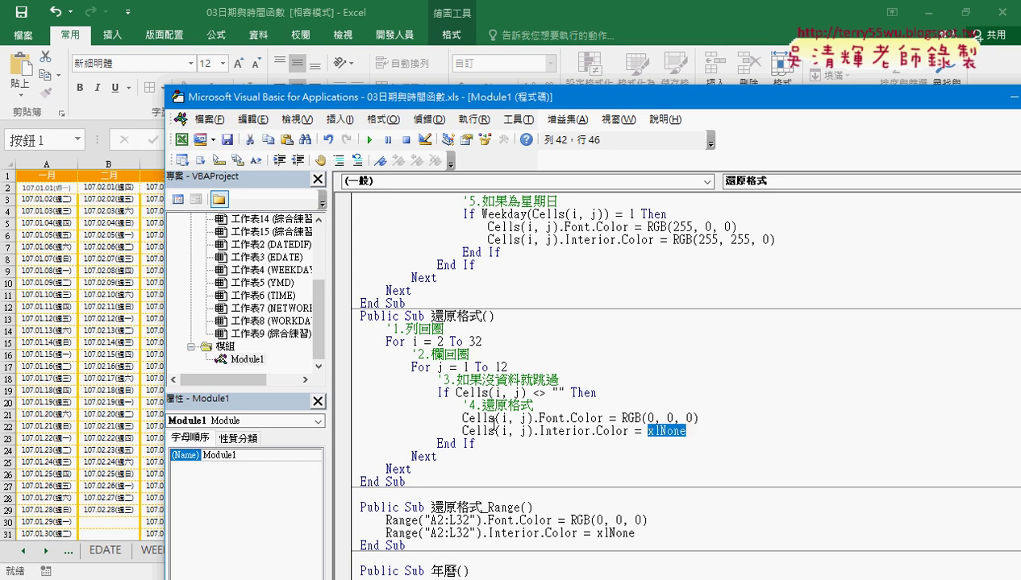
click(108, 352)
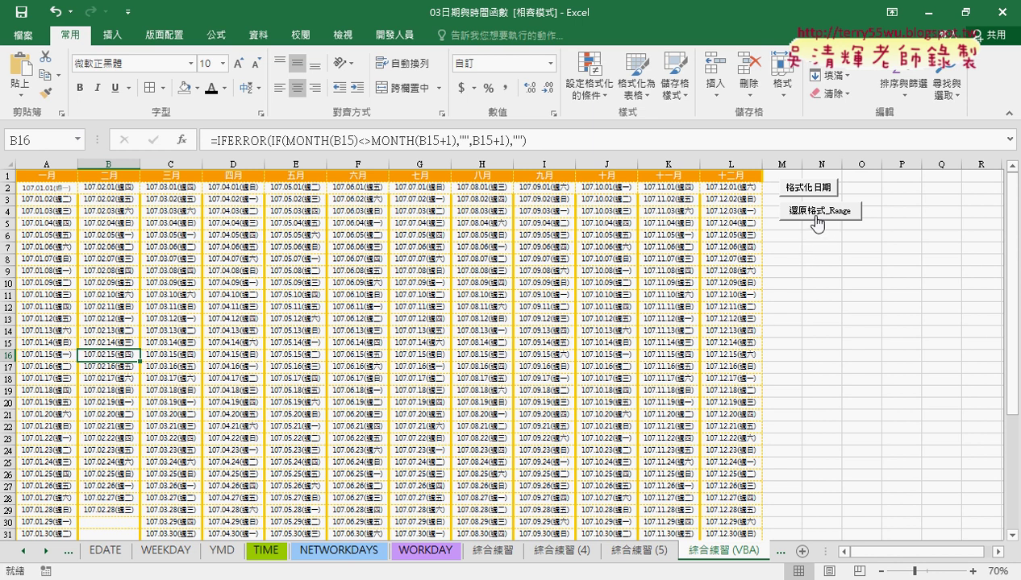
Paste a duplicate of the 還原格式_Range button below the original.
ctrl+click(818, 219)
right_click(817, 220)
key(Escape)
click(785, 235)
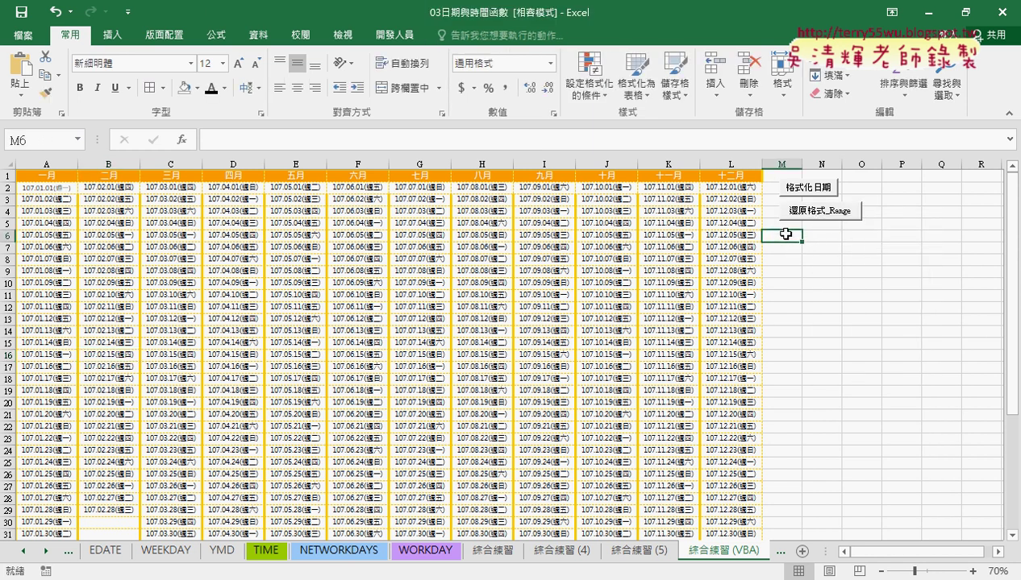
key(ctrl+v)
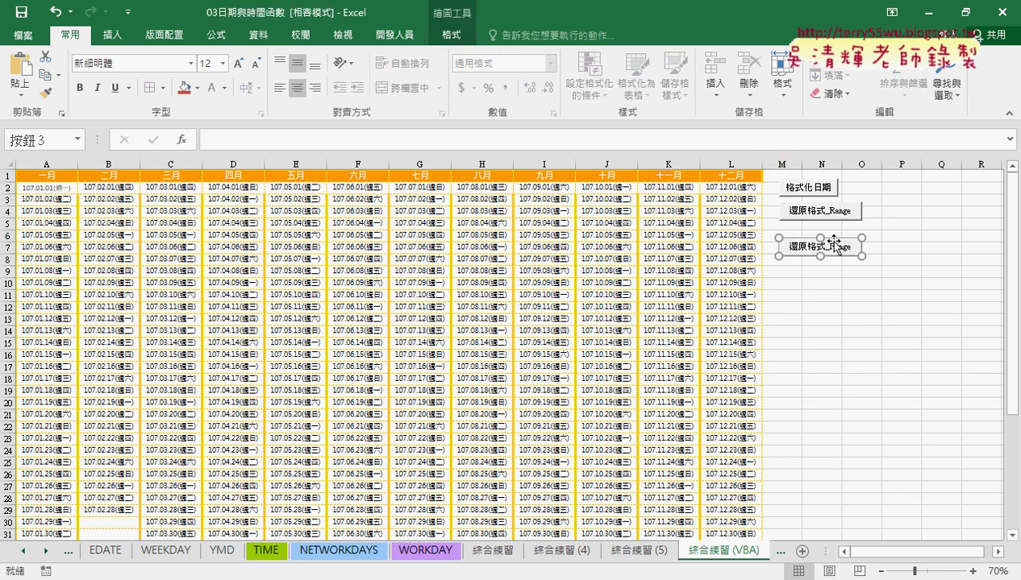
click(866, 247)
ctrl+click(842, 246)
Assign the 還原格式 macro to the new button and delete its old label.
right_click(841, 246)
click(879, 374)
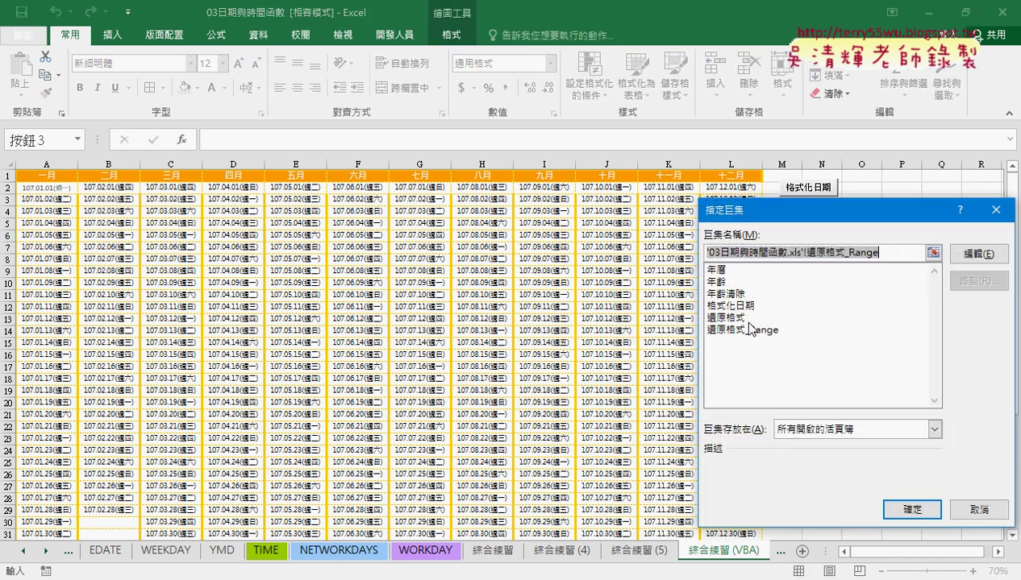
click(735, 318)
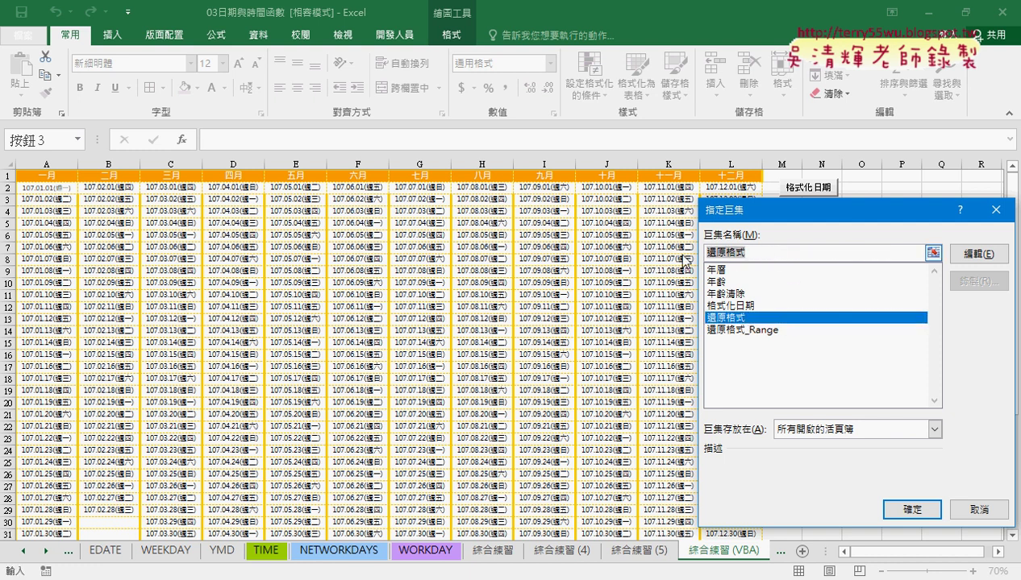
click(911, 509)
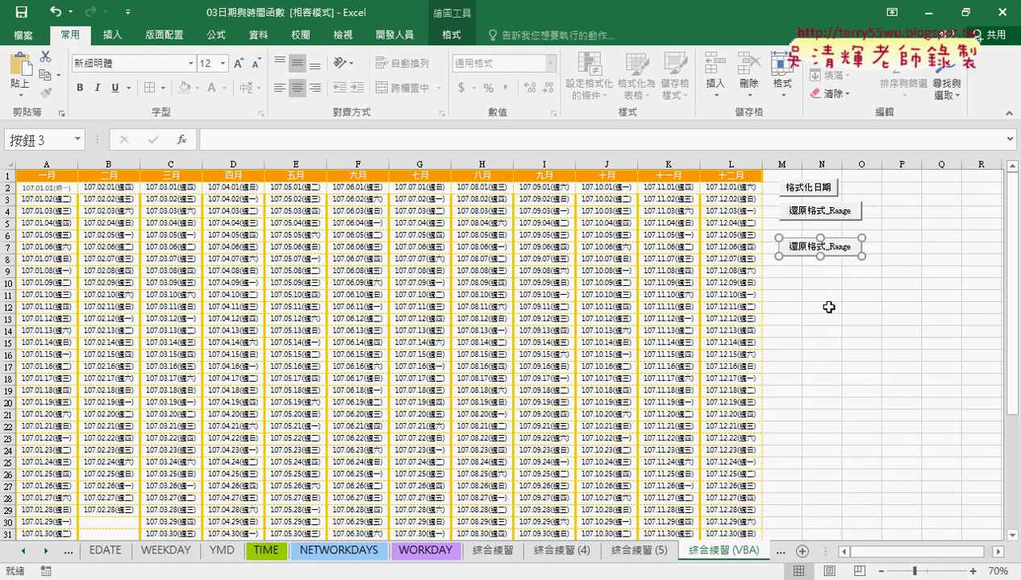
drag(791, 250, 851, 258)
key(Delete)
Label the new button 還原格式, then test shading with 格式化日期 and both restore buttons.
text(還原格式)
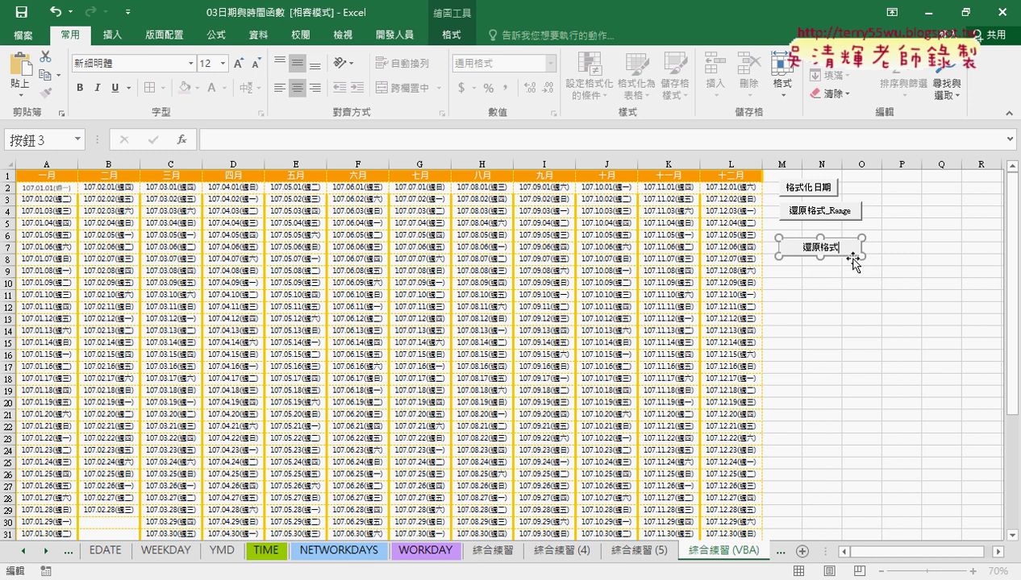
click(853, 307)
click(811, 188)
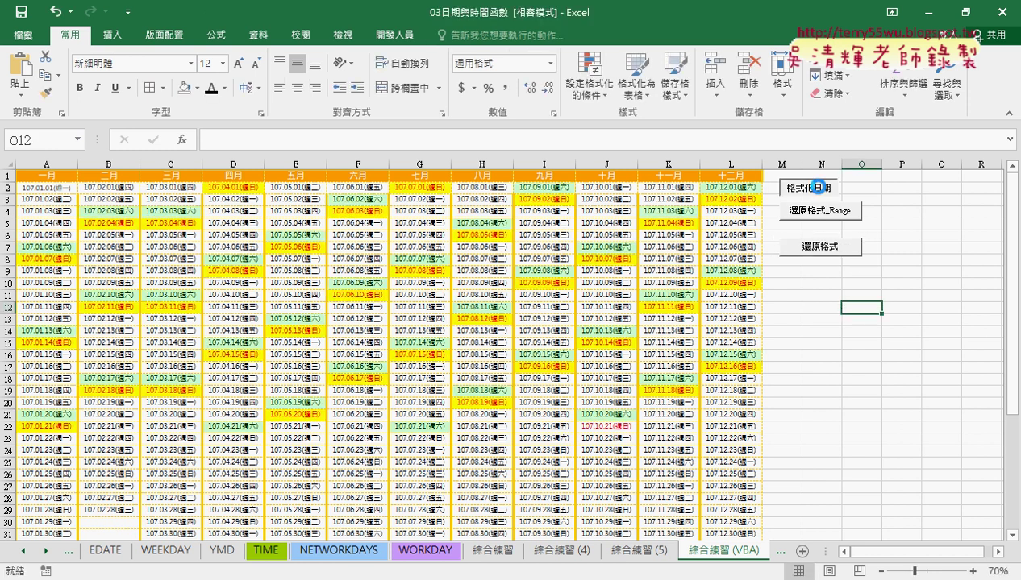
click(818, 246)
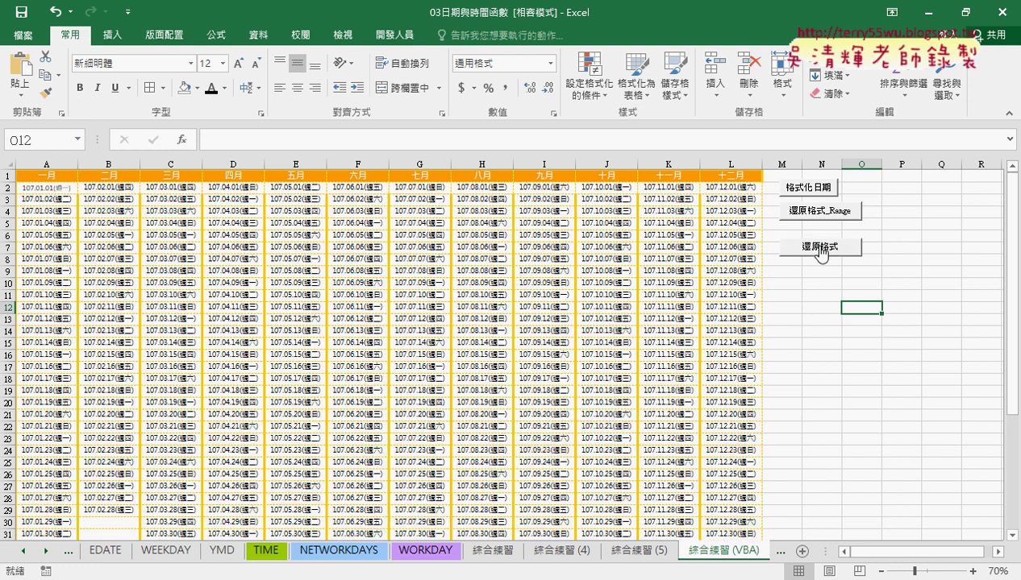
click(807, 193)
click(818, 214)
Open the 還原格式 macro's code through 指定巨集 > 編輯.
right_click(826, 258)
click(864, 379)
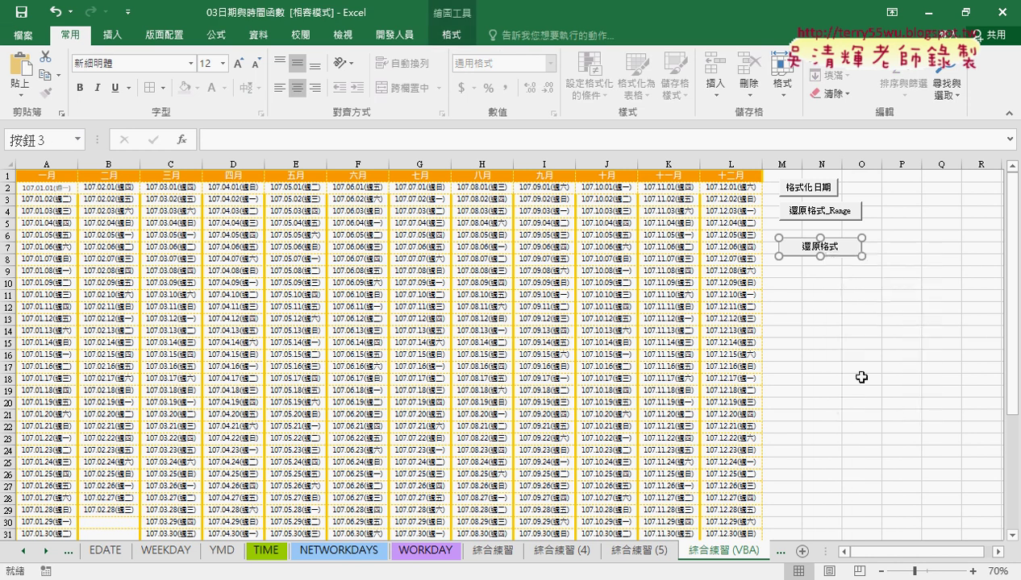
click(976, 256)
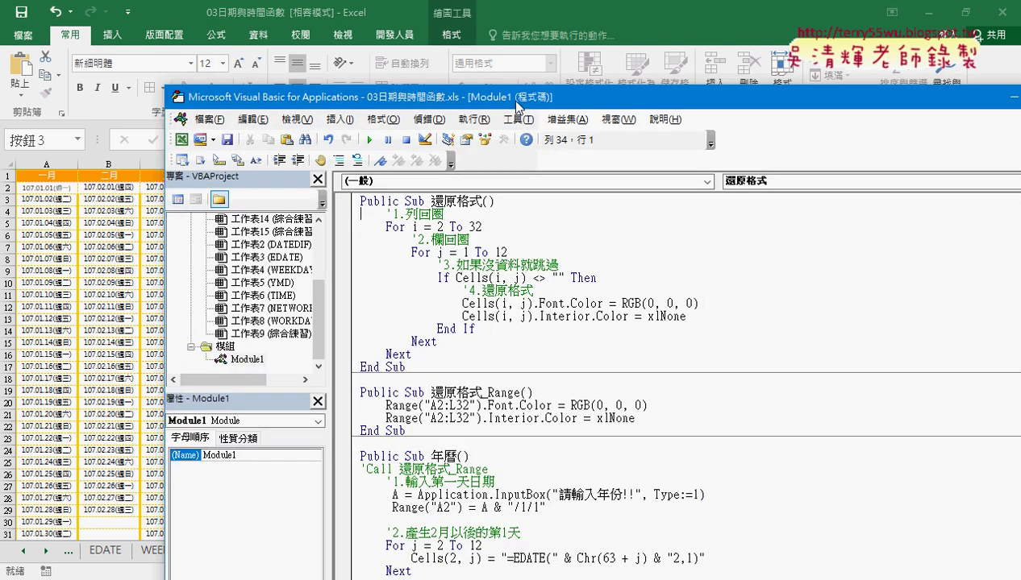
drag(516, 97, 408, 32)
scroll(397, 186, up, 7)
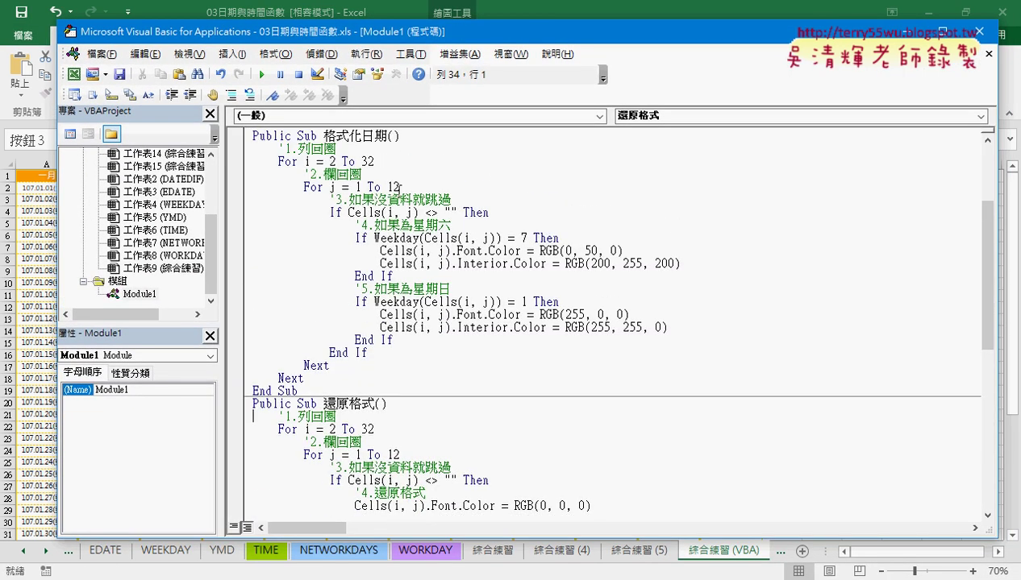
scroll(391, 314, down, 5)
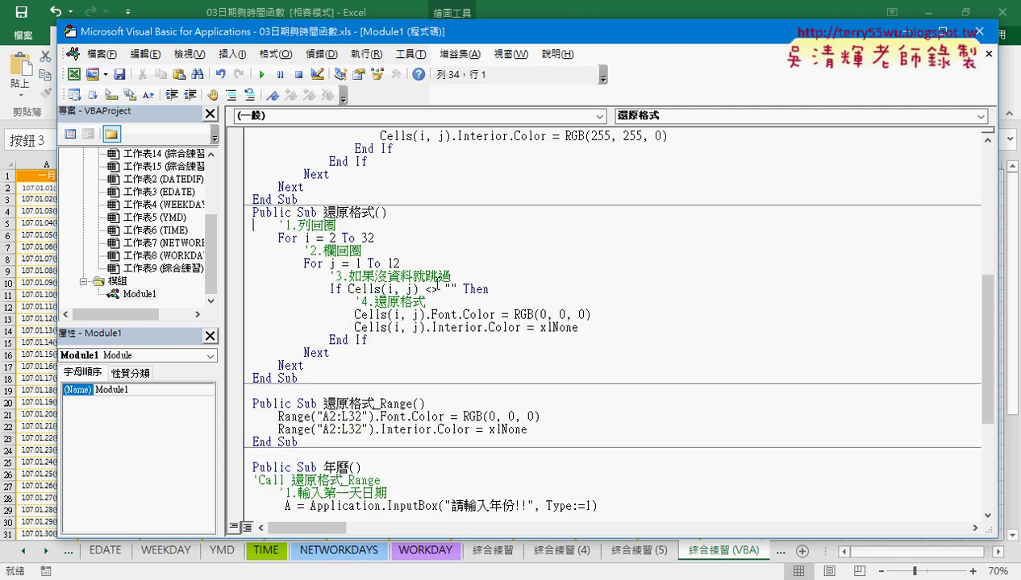
Highlight the non-empty cell check, the black RGB font value and the xlNone fill.
drag(489, 291, 329, 288)
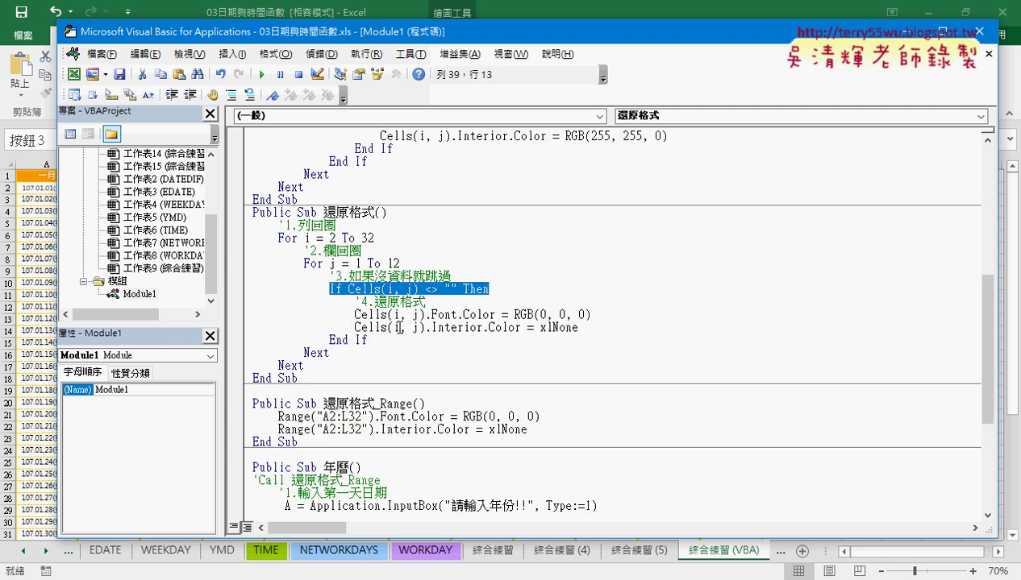
drag(591, 314, 514, 314)
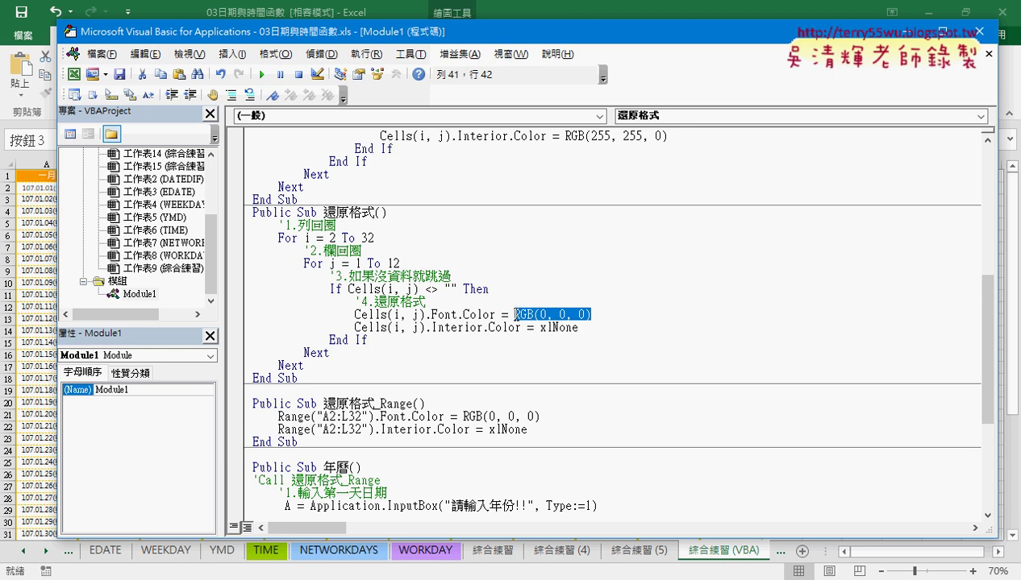
drag(579, 328, 540, 327)
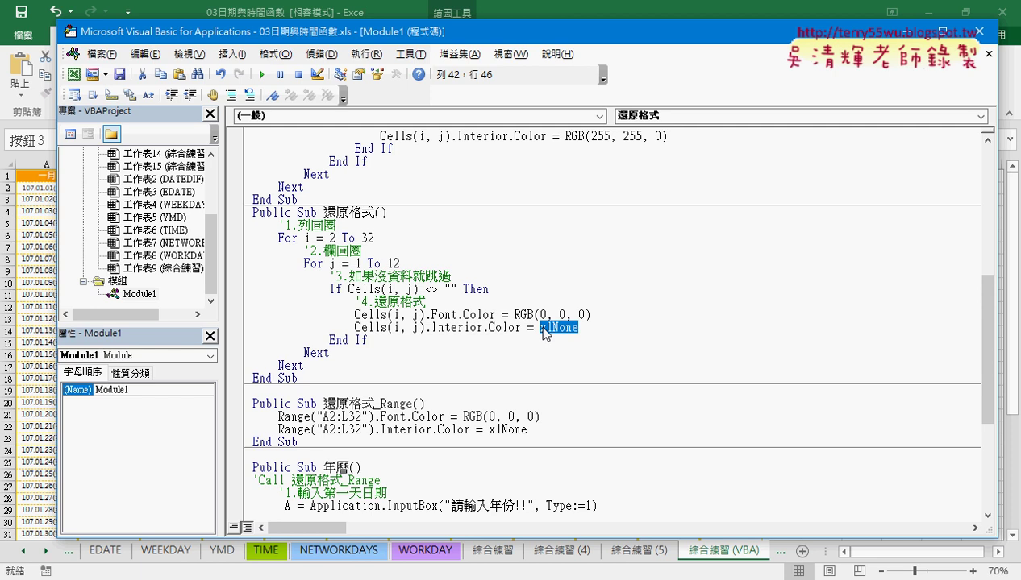
scroll(543, 330, down, 2)
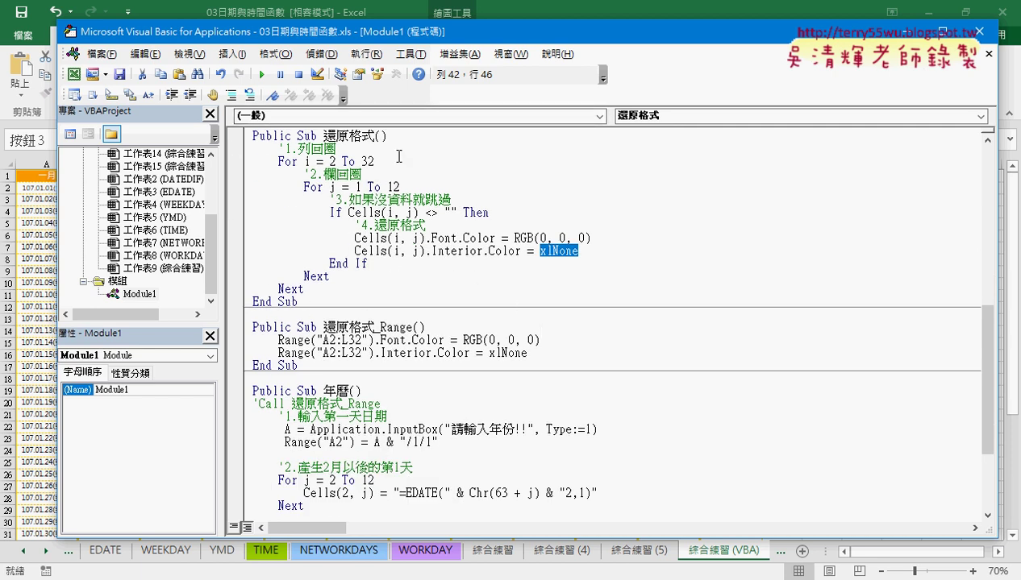
drag(399, 38, 522, 39)
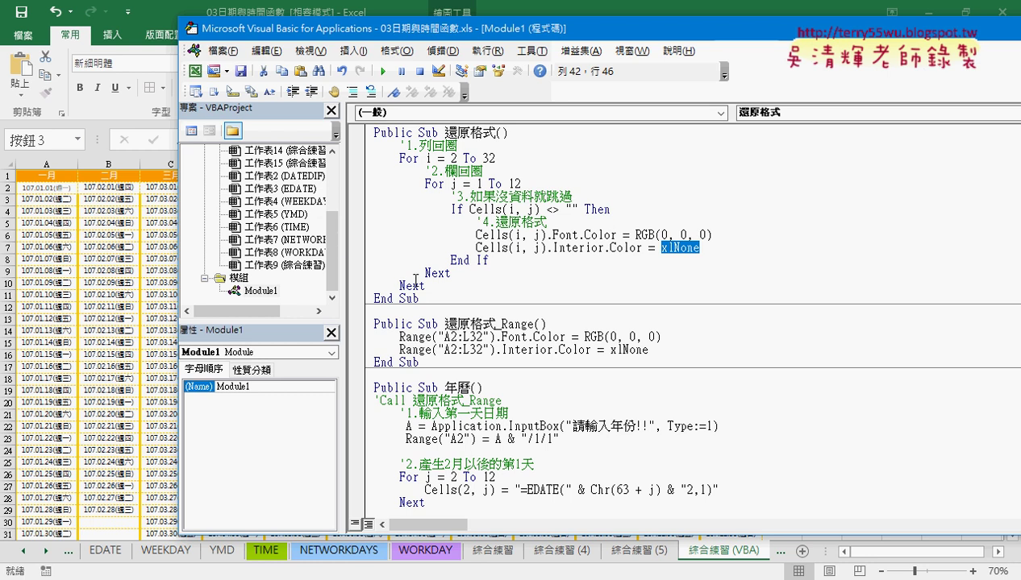
Retype the Range("A2:L32") line as .Font.Color = RGB(0, 0, 0) using IntelliSense.
click(452, 337)
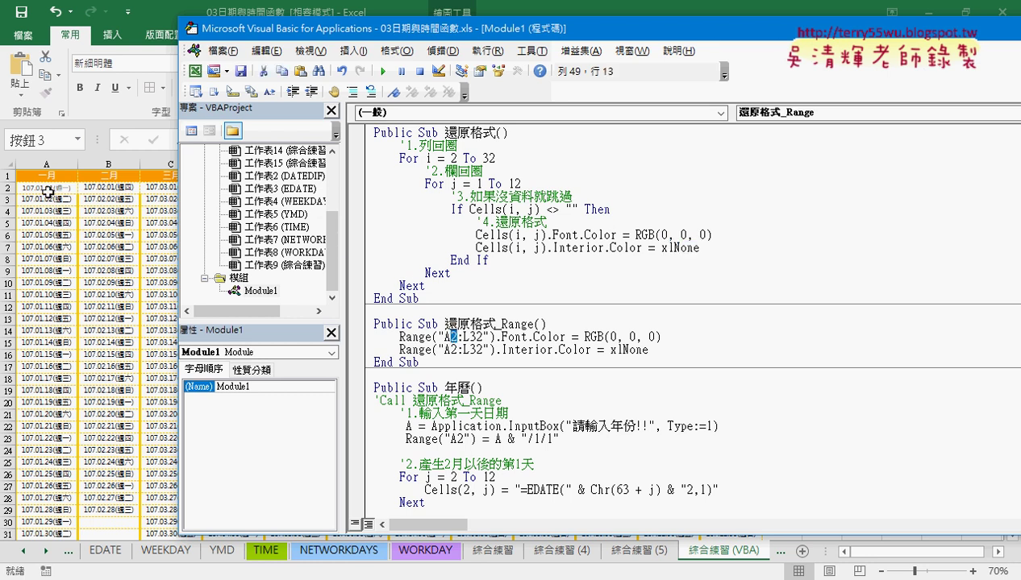
drag(481, 339, 451, 338)
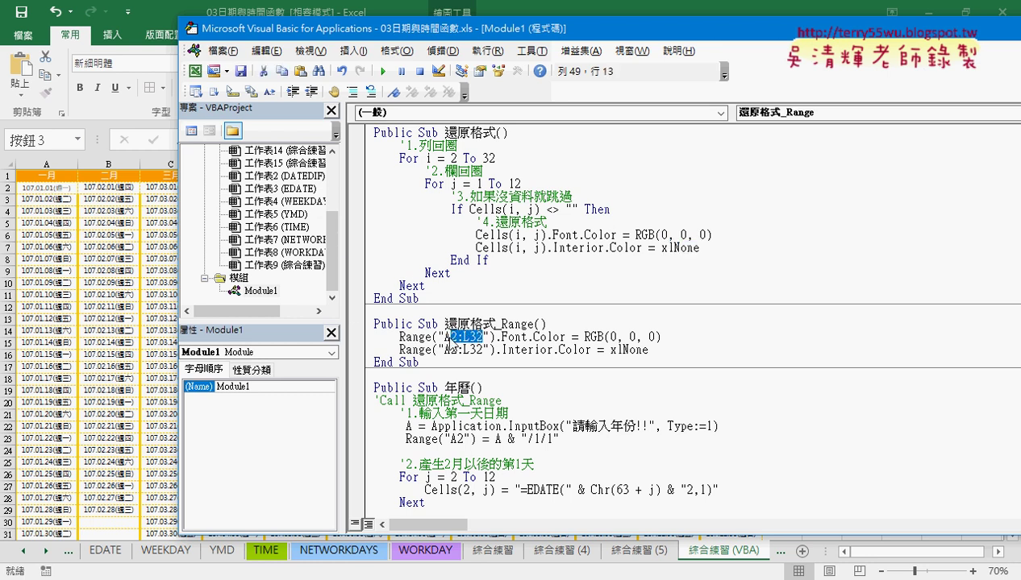
click(501, 337)
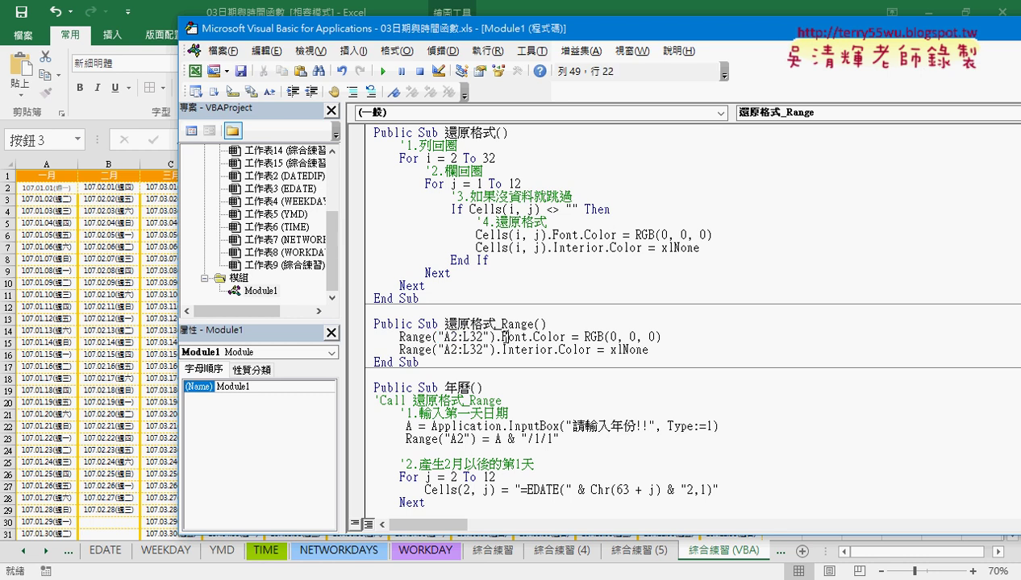
drag(497, 337, 692, 341)
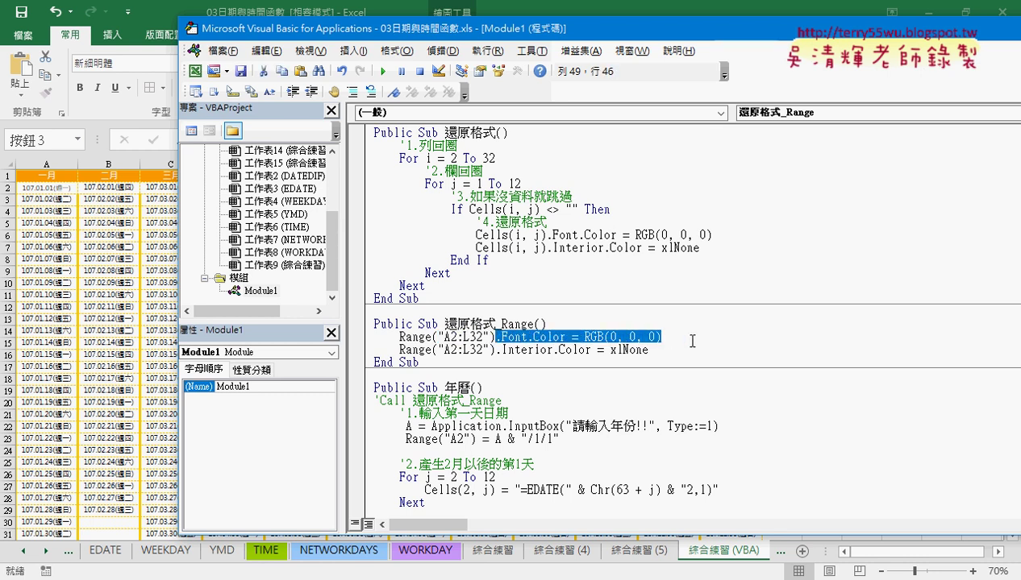
text(.fo)
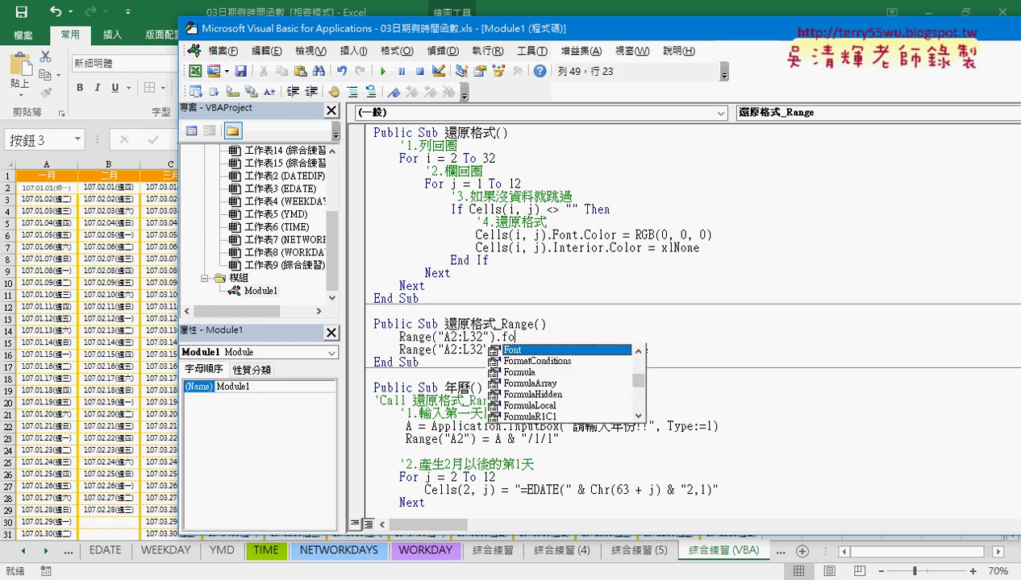
key(Tab)
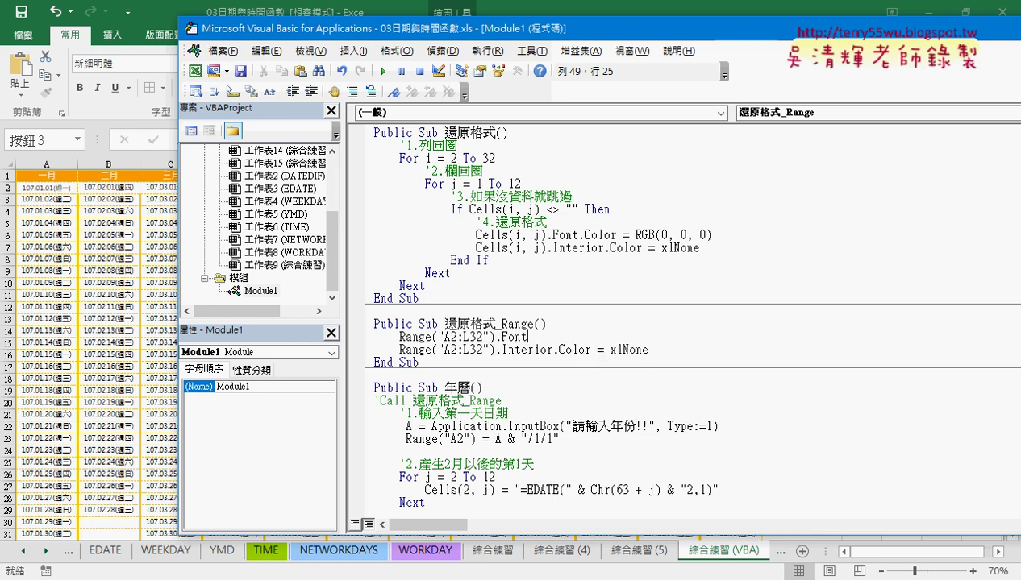
text(.)
key(Down)
key(Down)
key(Down)
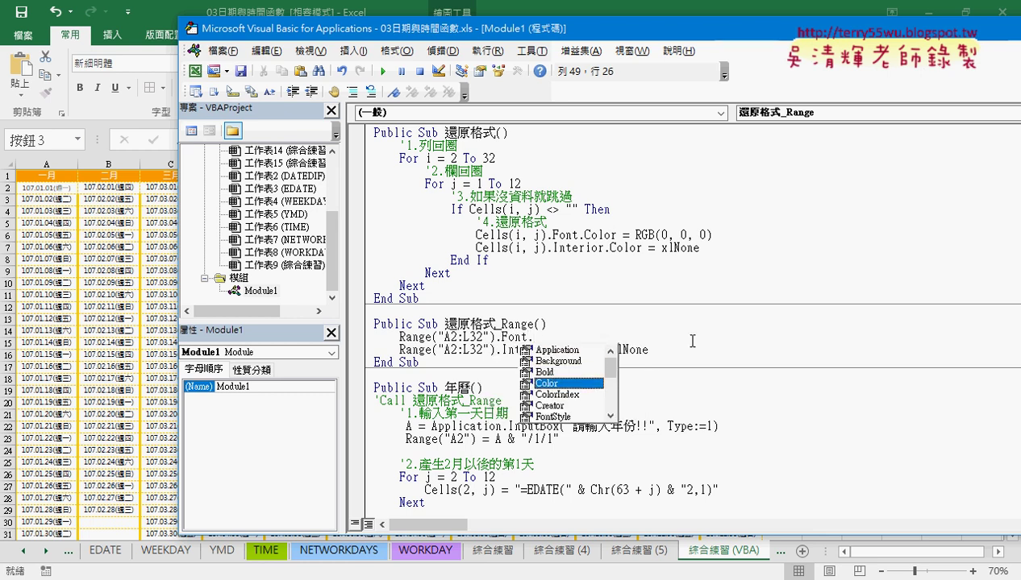
text(Color =rgb()
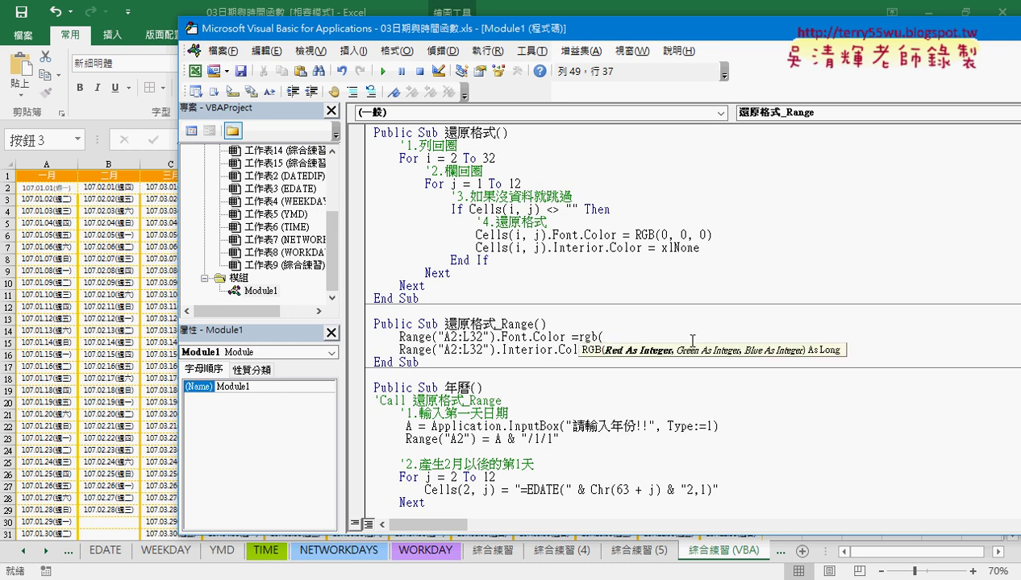
text(0,0,0))
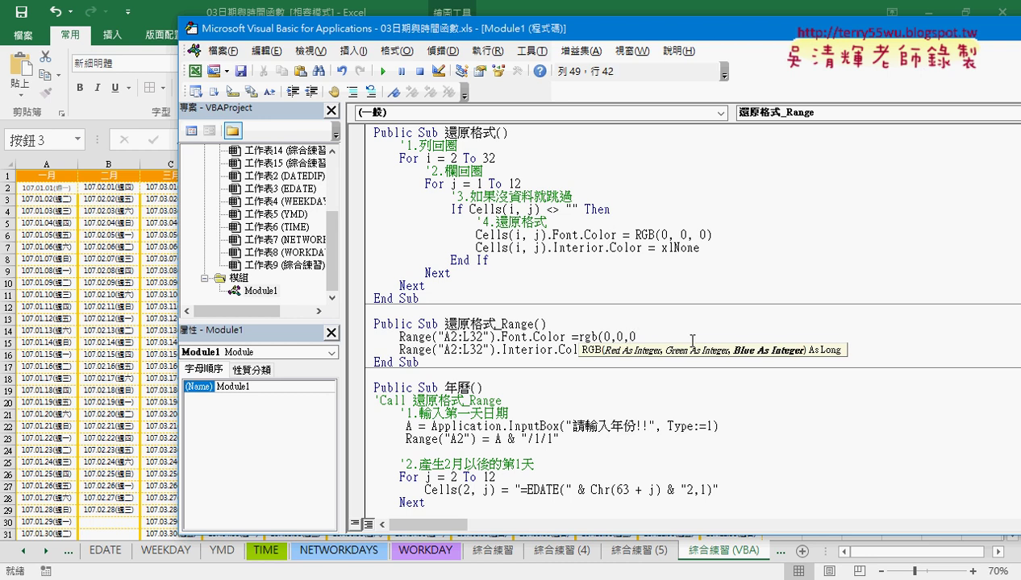
key(Down)
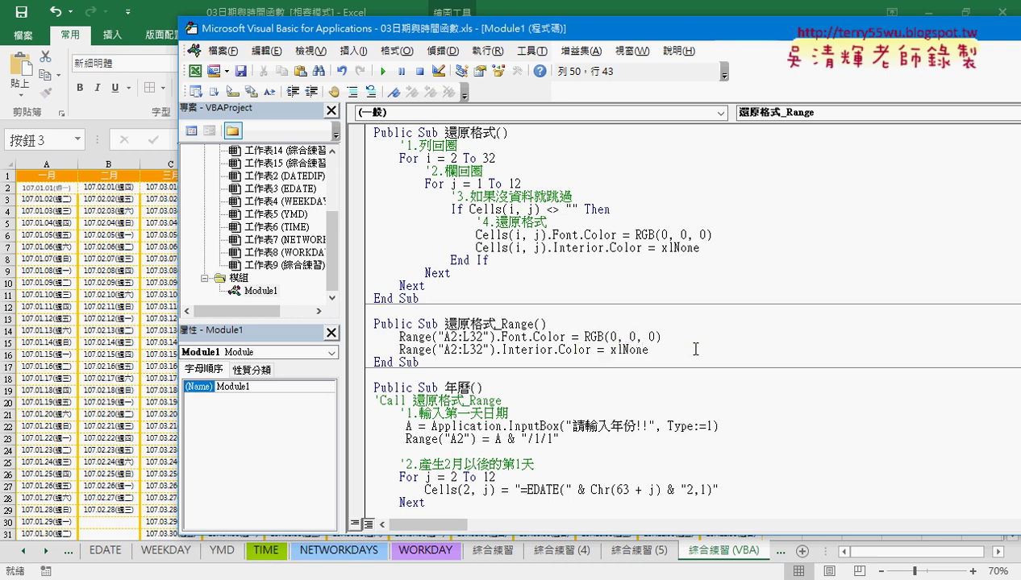
Highlight the xlNone fill value, then return to the Excel calendar sheet.
double_click(635, 350)
scroll(611, 353, up, 1)
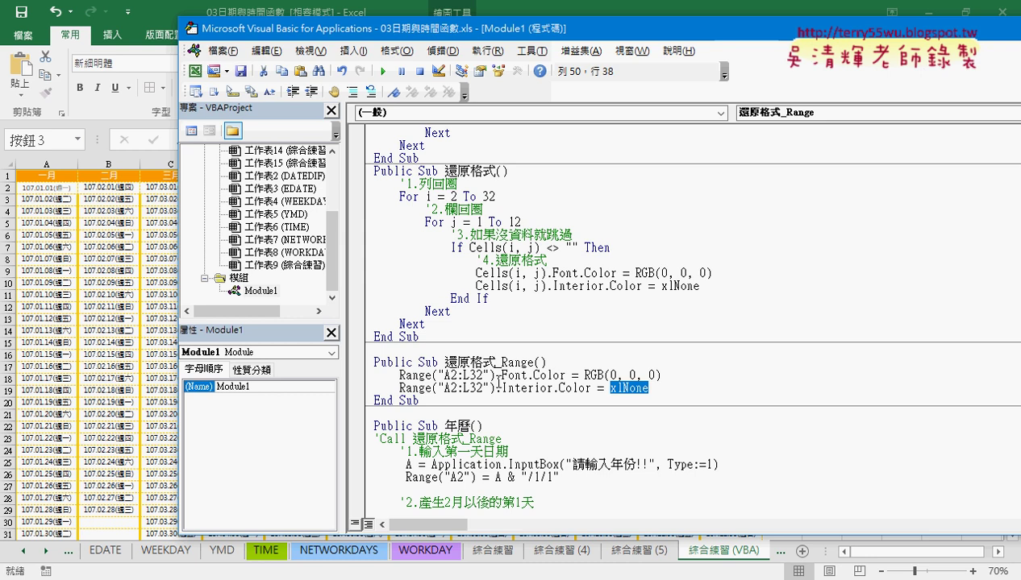
click(146, 345)
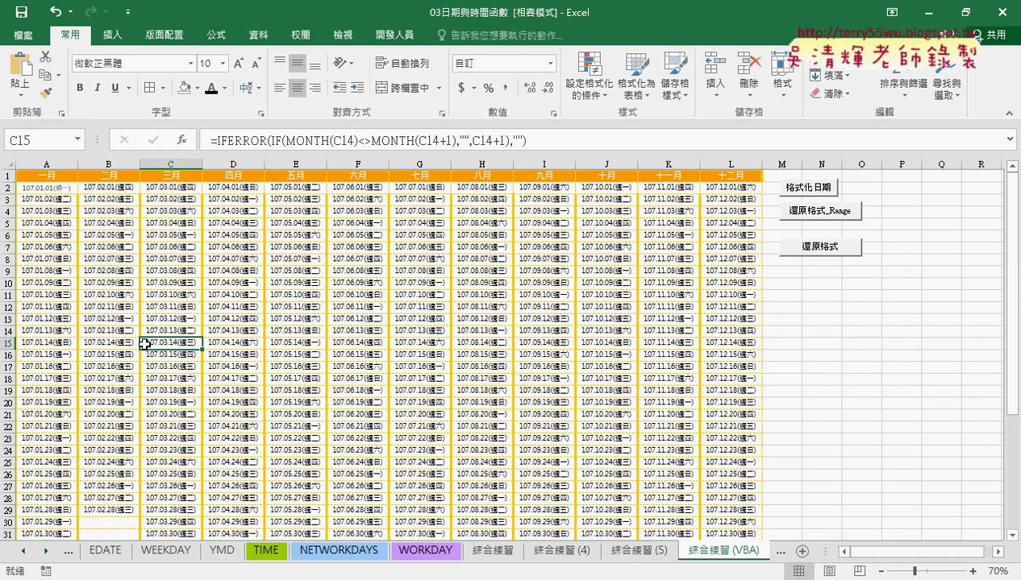
Show the 程式碼.docx notes at the 格式化日期 code and conditional-formatting screenshot.
click(249, 578)
scroll(353, 419, up, 1)
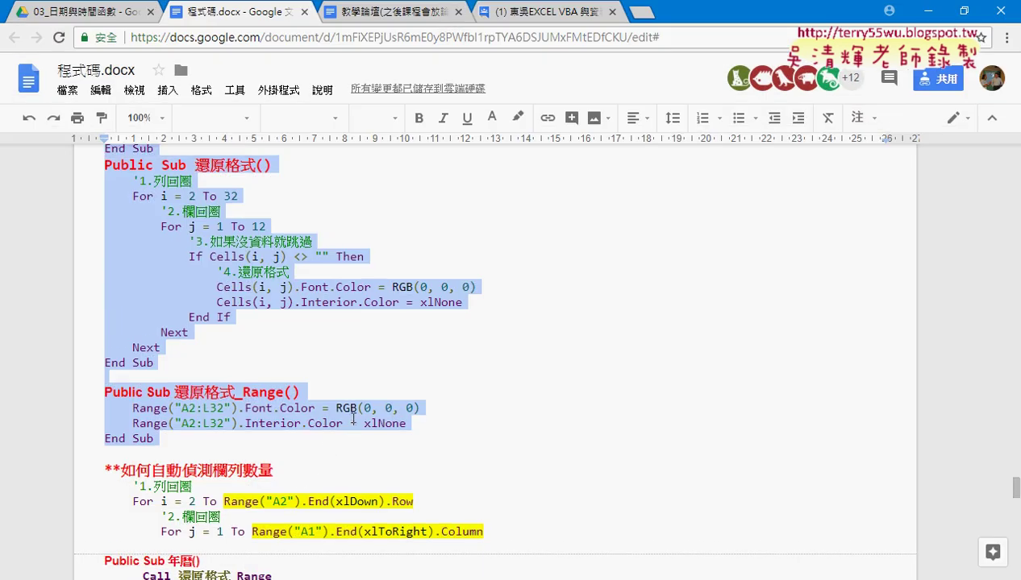
scroll(353, 419, up, 2)
scroll(353, 420, up, 1)
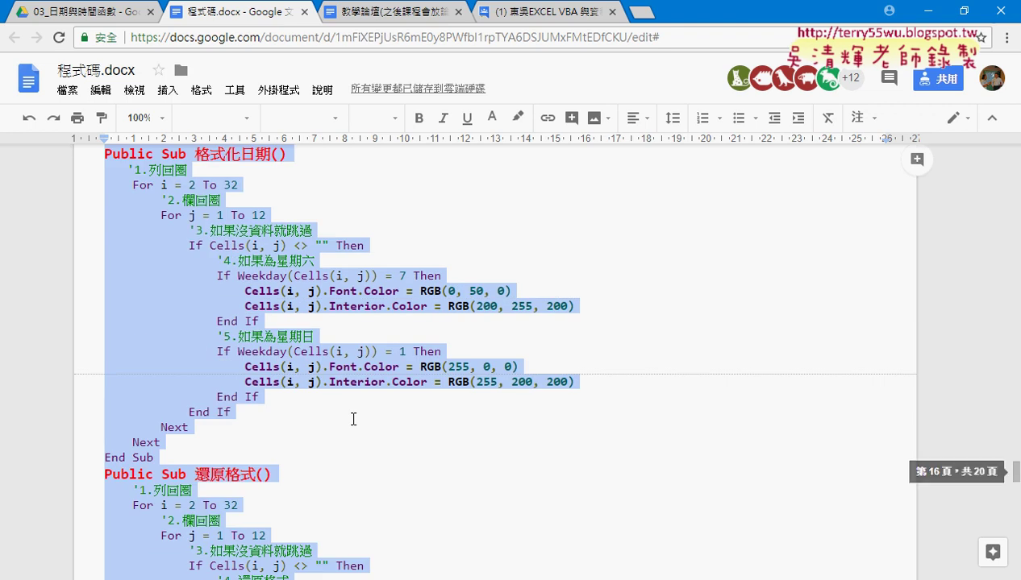
scroll(353, 419, up, 3)
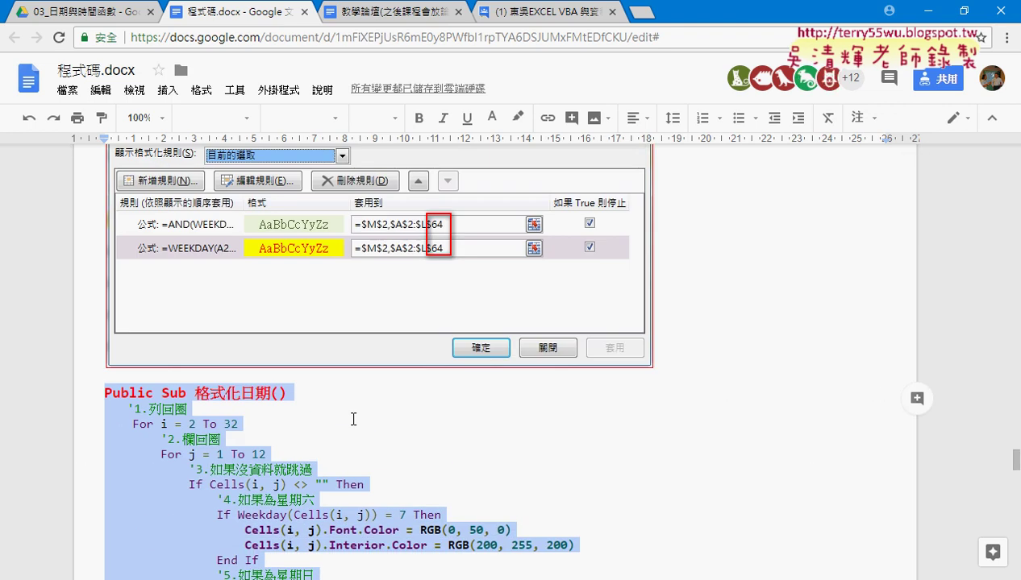